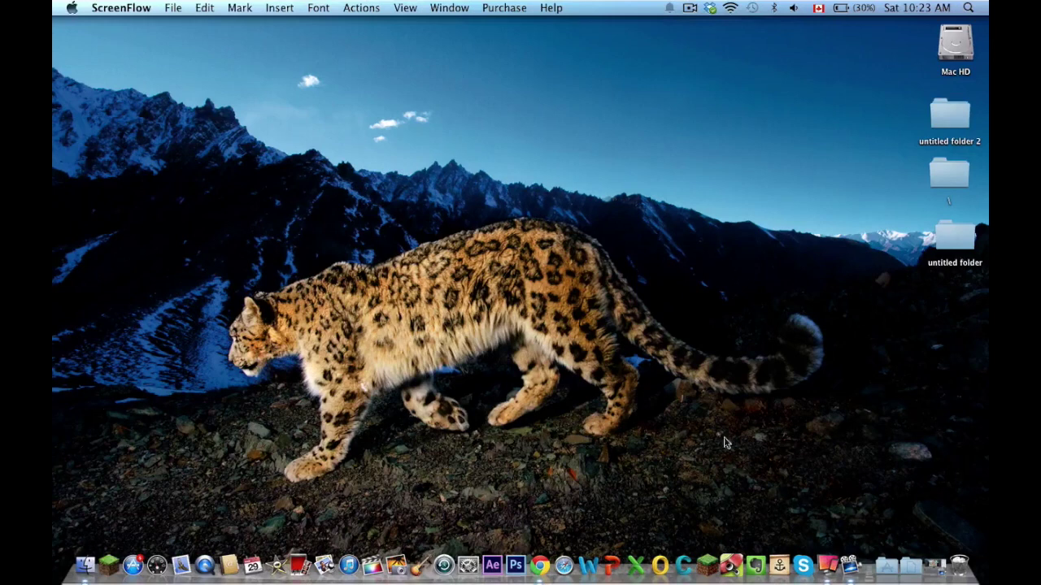
- Launch Reflector, and switch to Chrome to search Google for "reflector"
left_click(829, 574)
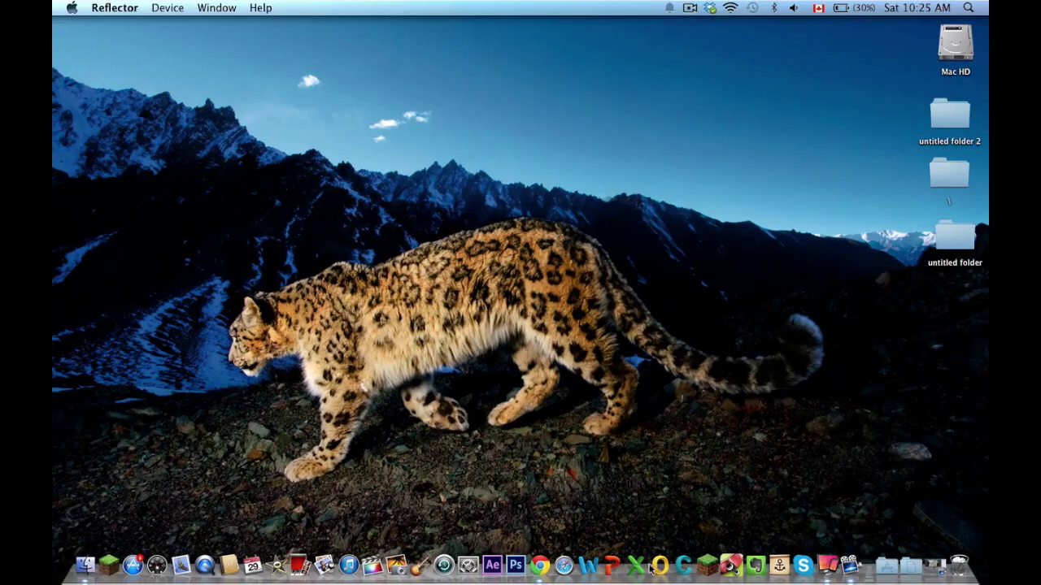
left_click(544, 567)
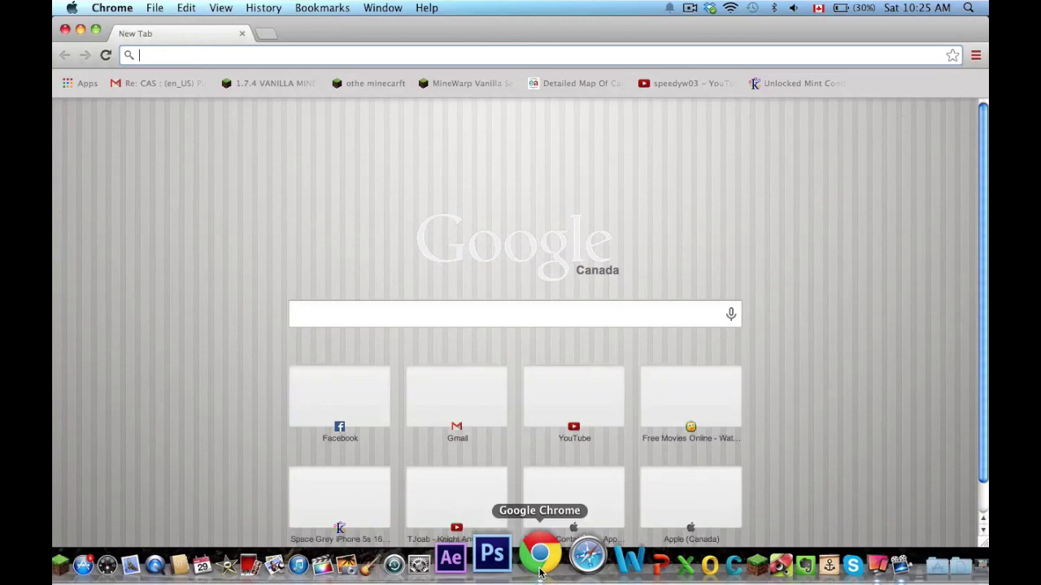
type("ref")
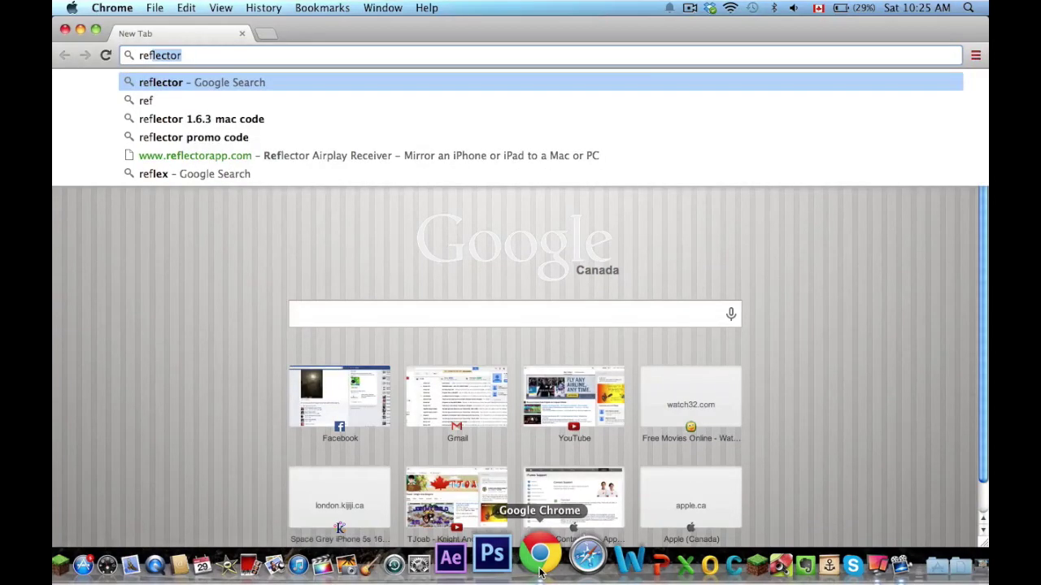
key("Down")
key("Down")
key("Down")
key("BackSpace")
key("BackSpace")
key("BackSpace")
key("BackSpace")
key("BackSpace")
key("BackSpace")
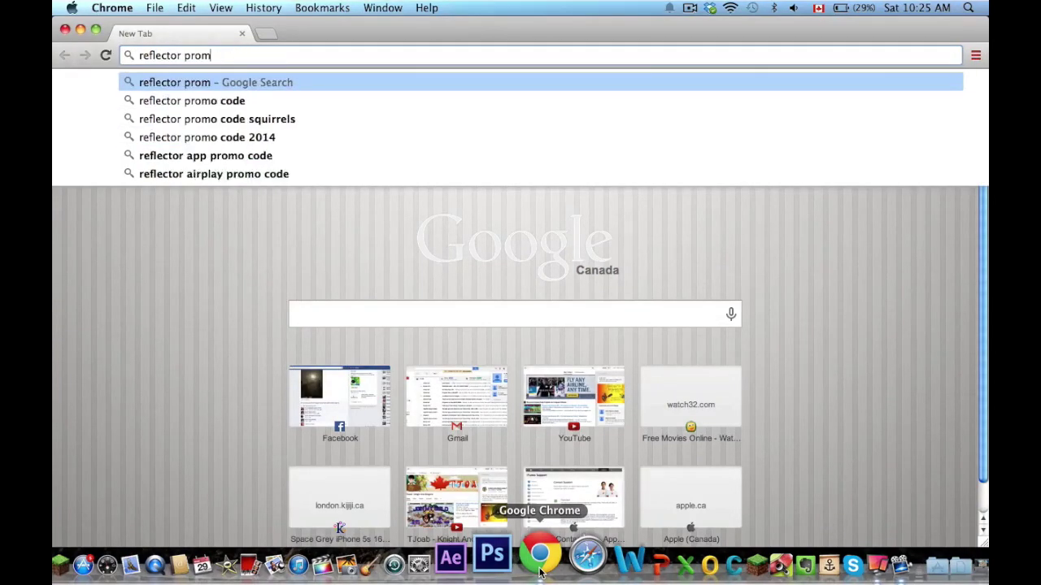
key("BackSpace")
key("BackSpace")
key("BackSpace")
key("BackSpace")
key("Return")
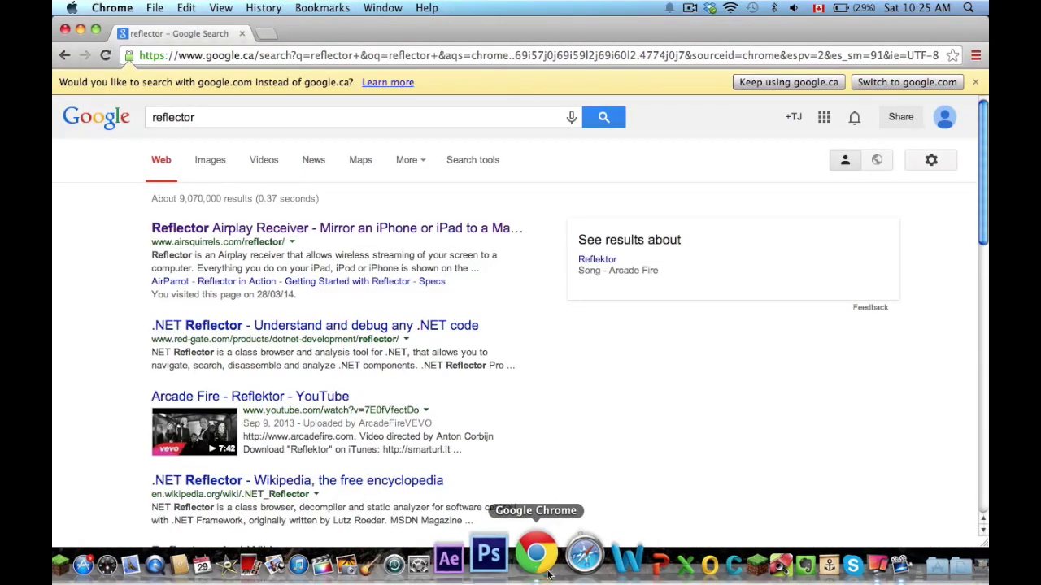
- Open the Reflector AirPlay Receiver result on airsquirrels.com and look through its overview, features and purchase options
left_click(336, 236)
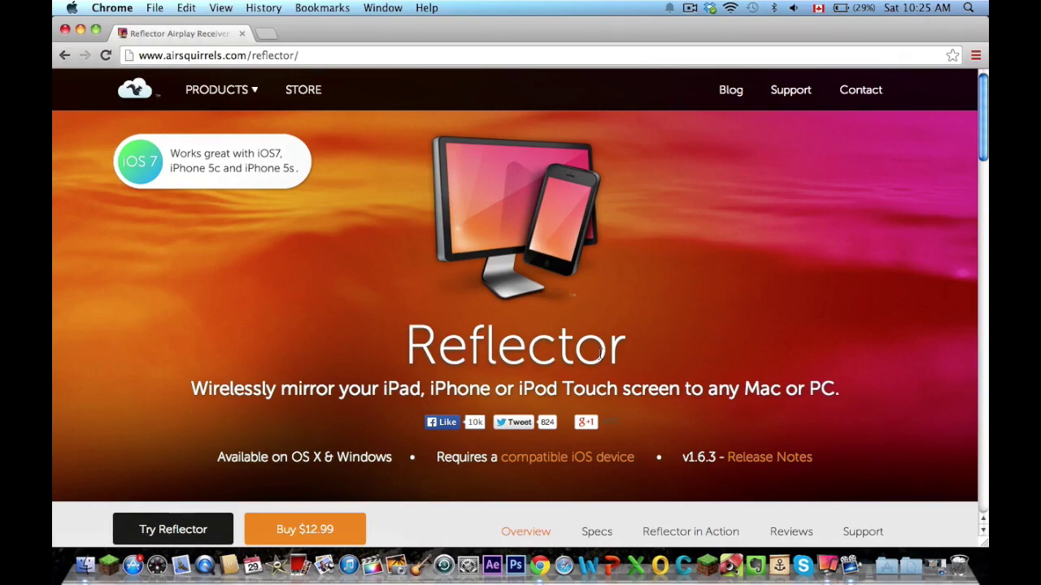
scroll(631, 107, "down", 10)
scroll(631, 107, "up", 2)
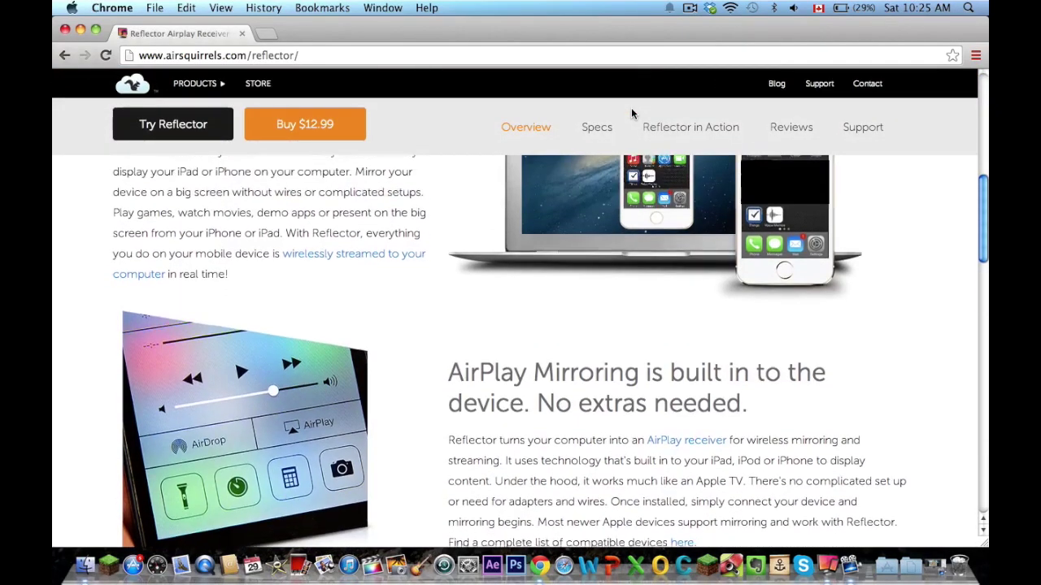
scroll(630, 107, "up", 8)
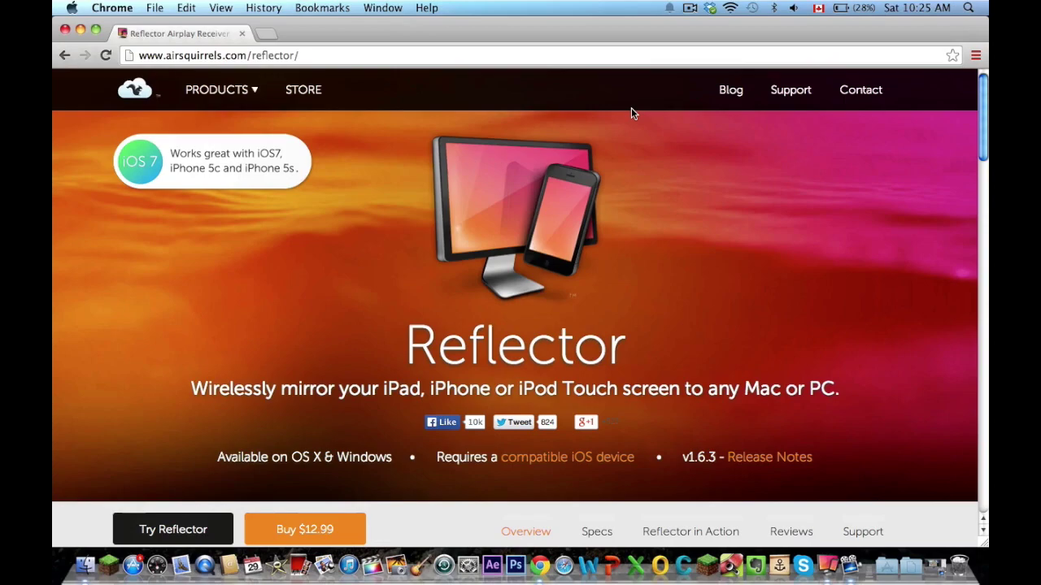
scroll(632, 113, "down", 12)
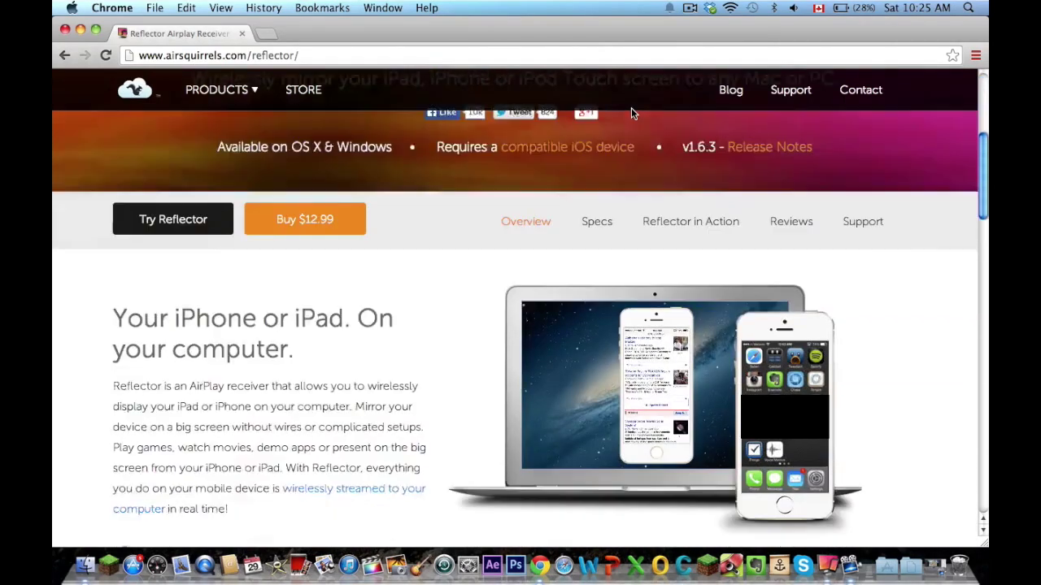
scroll(631, 113, "down", 5)
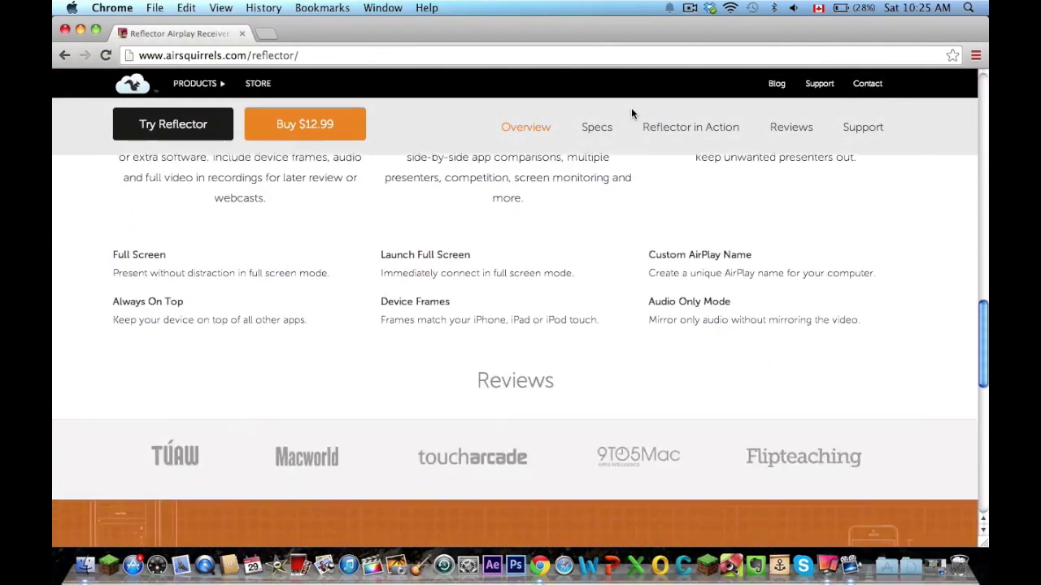
scroll(631, 113, "up", 8)
scroll(630, 113, "up", 10)
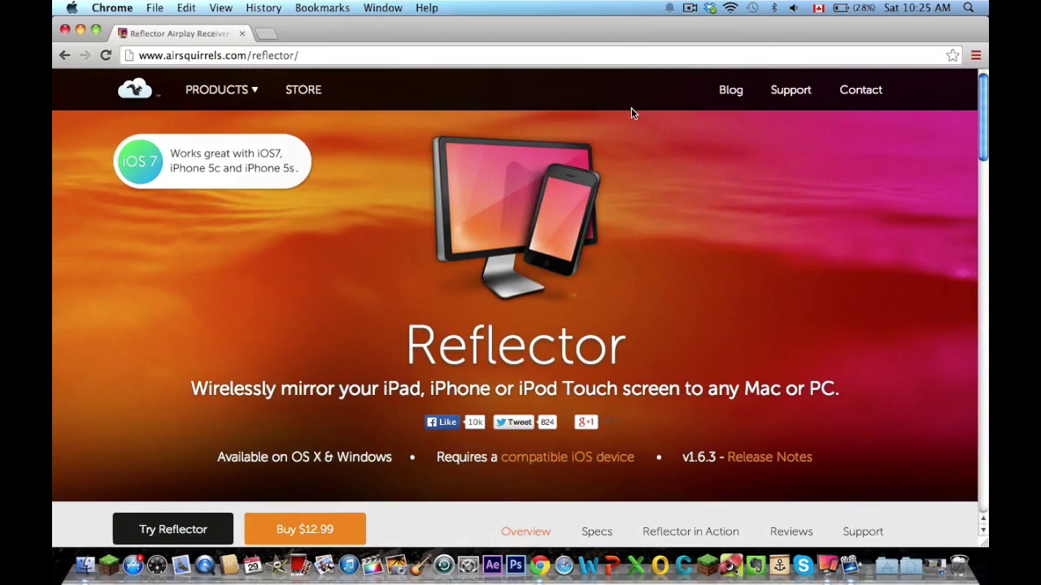
- Replace the Reflector page with a Google search for "kickass torrents" in a new tab and open the News movies torrents result
left_click(269, 34)
left_click(242, 34)
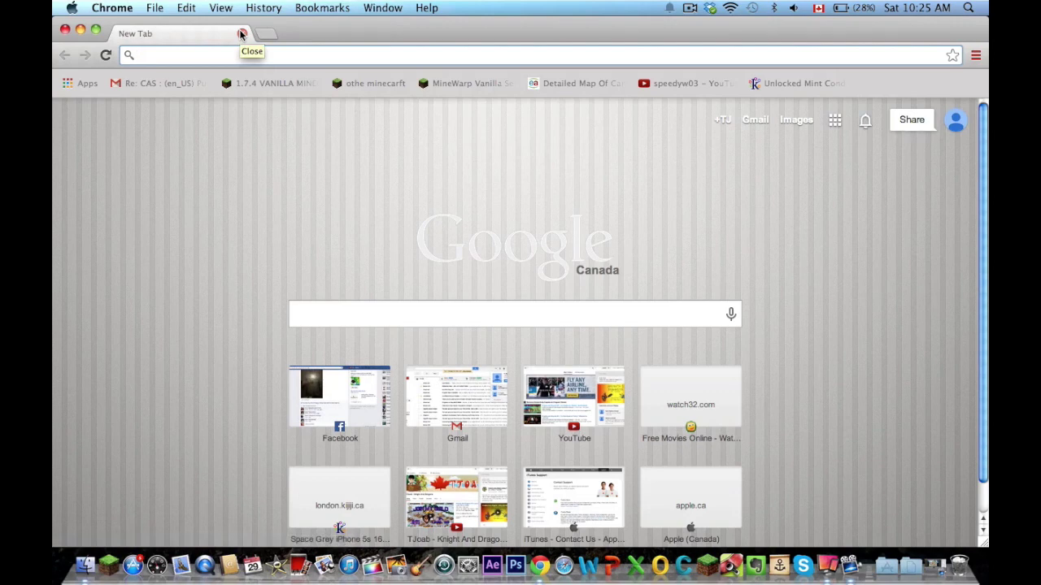
type("kickass t")
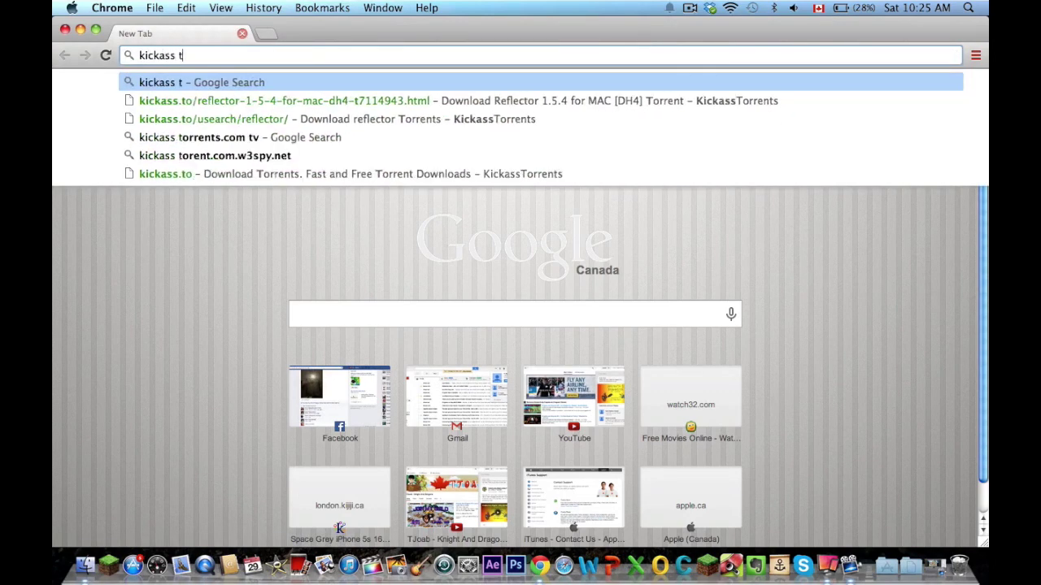
type("orrents")
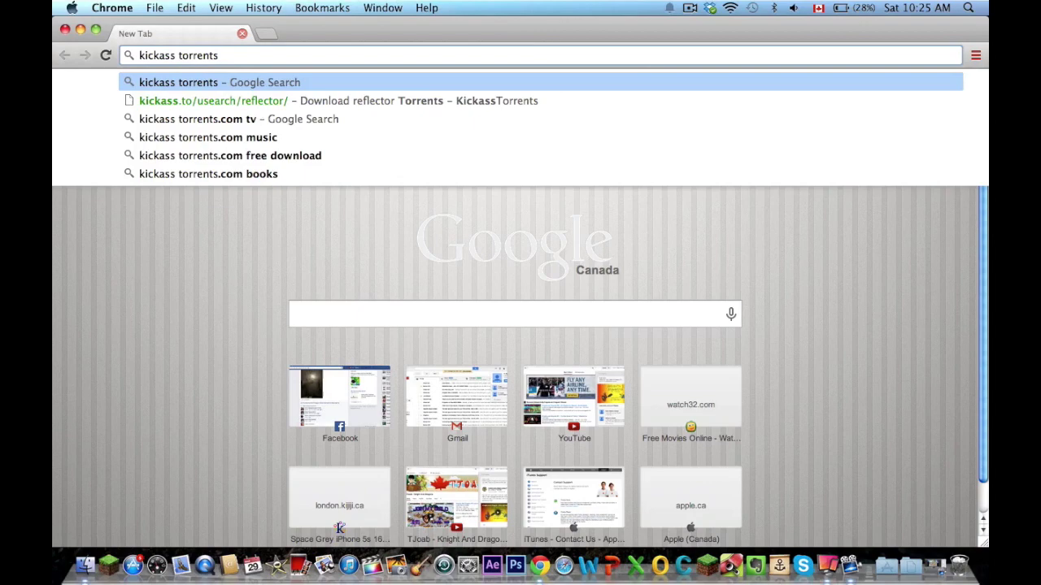
key("Return")
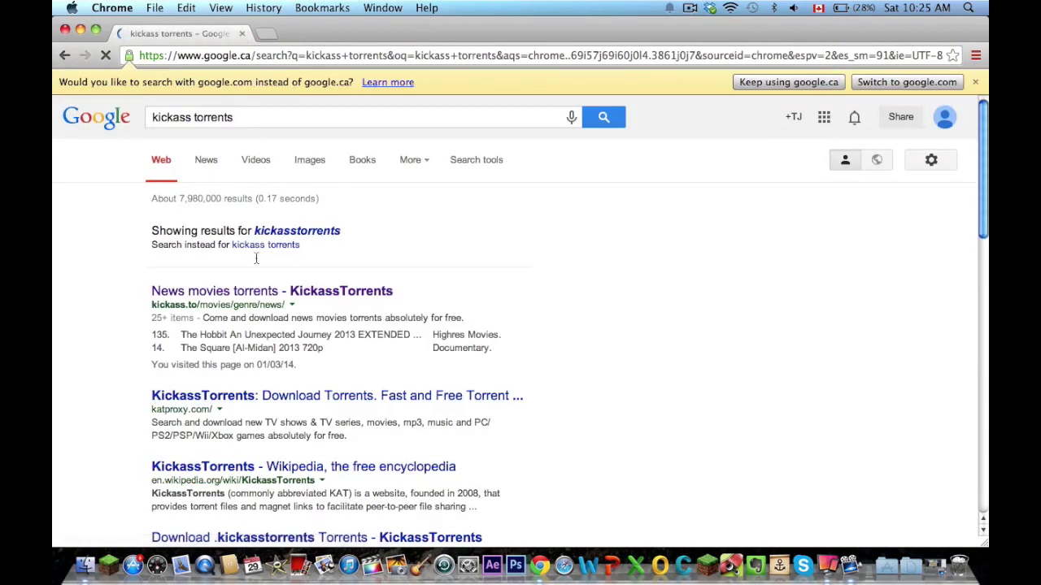
left_click(222, 290)
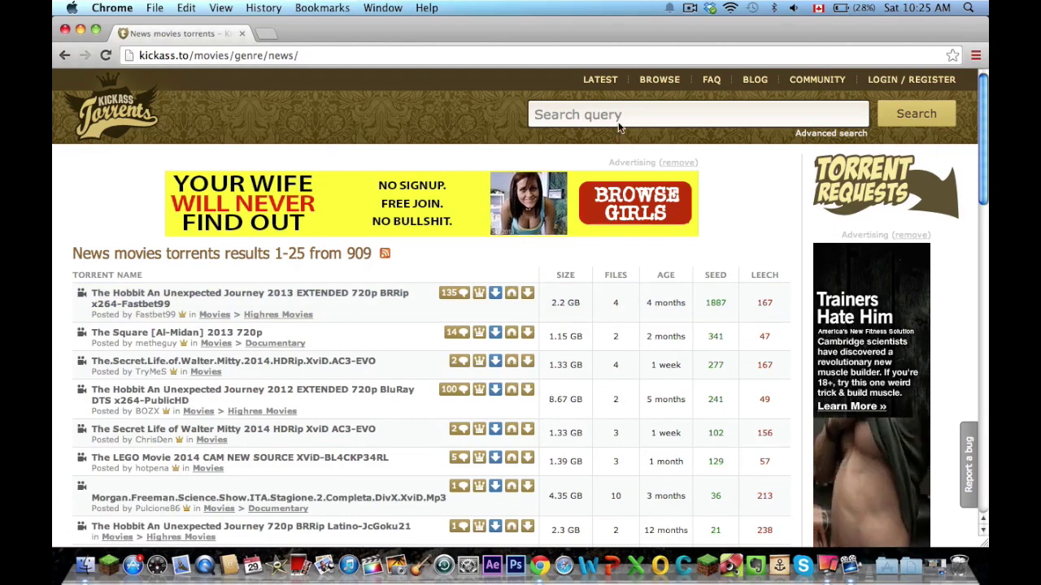
- Search KickassTorrents for "reflector" and open the page of the Reflector 1.5.4 for MAC [DH4] torrent
left_click(605, 114)
type("ref")
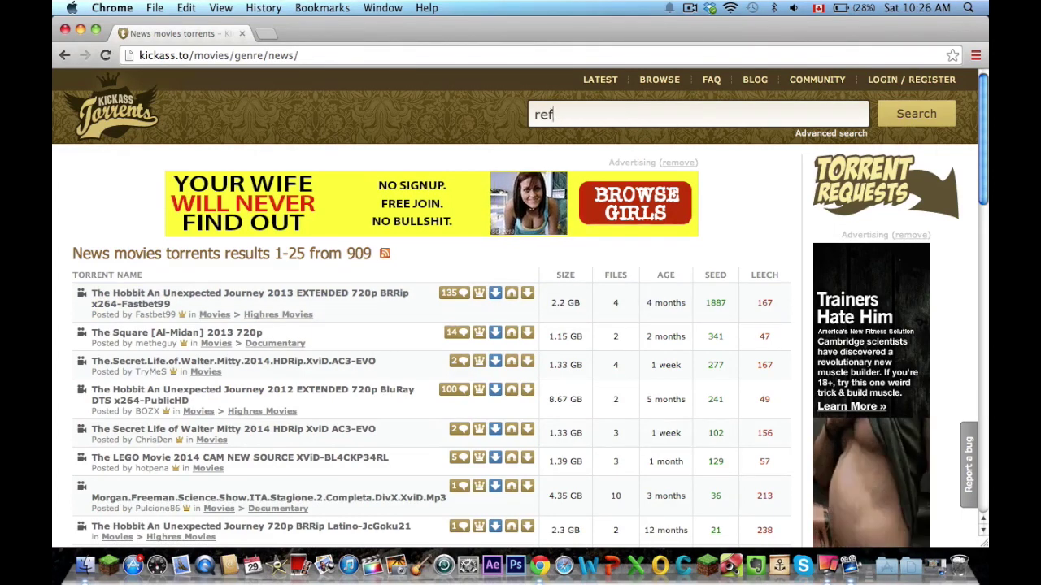
type("lector")
key("Return")
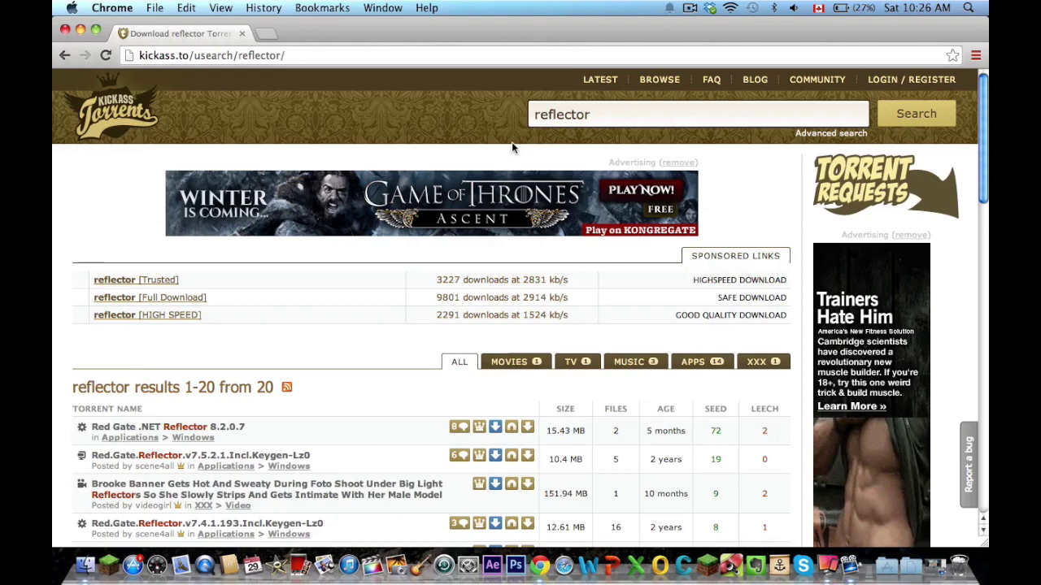
scroll(494, 309, "down", 5)
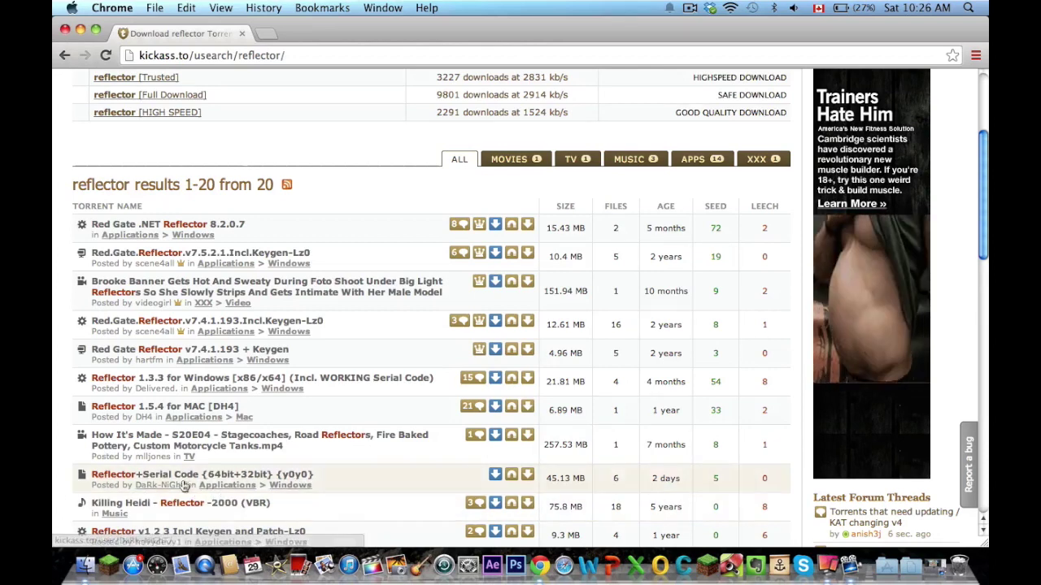
scroll(185, 485, "down", 5)
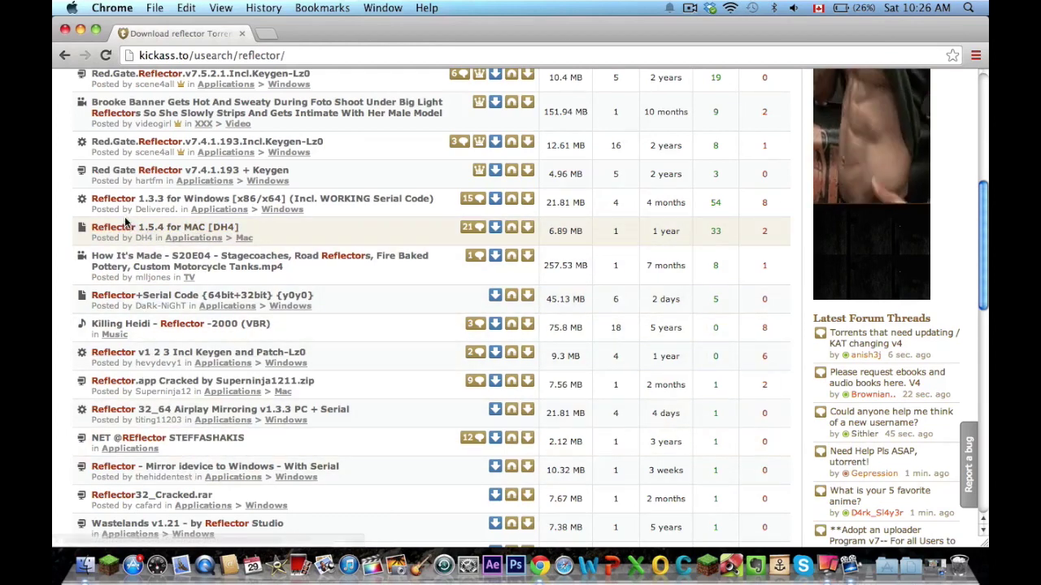
left_click(114, 232)
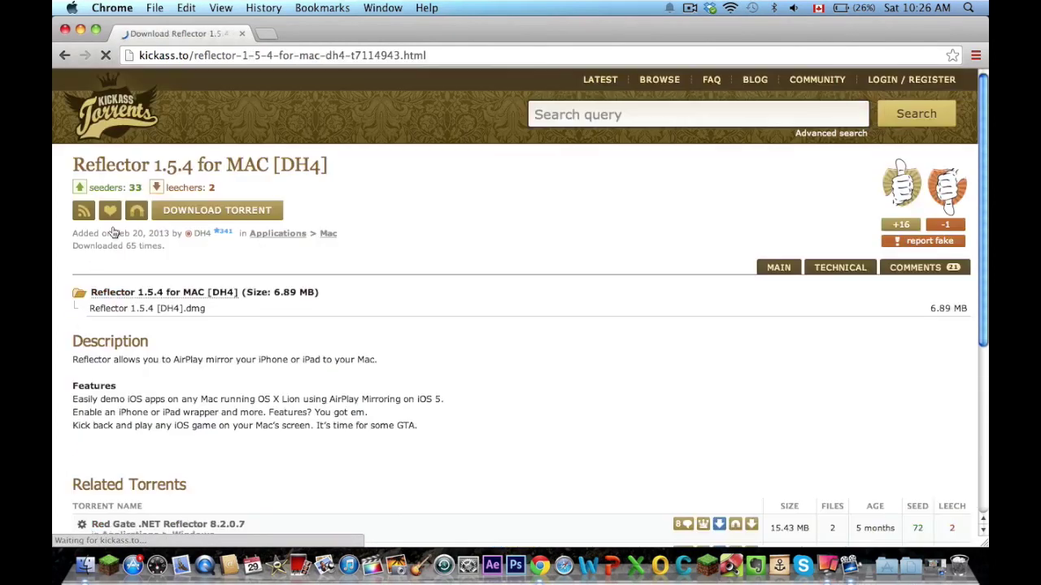
scroll(379, 353, "down", 5)
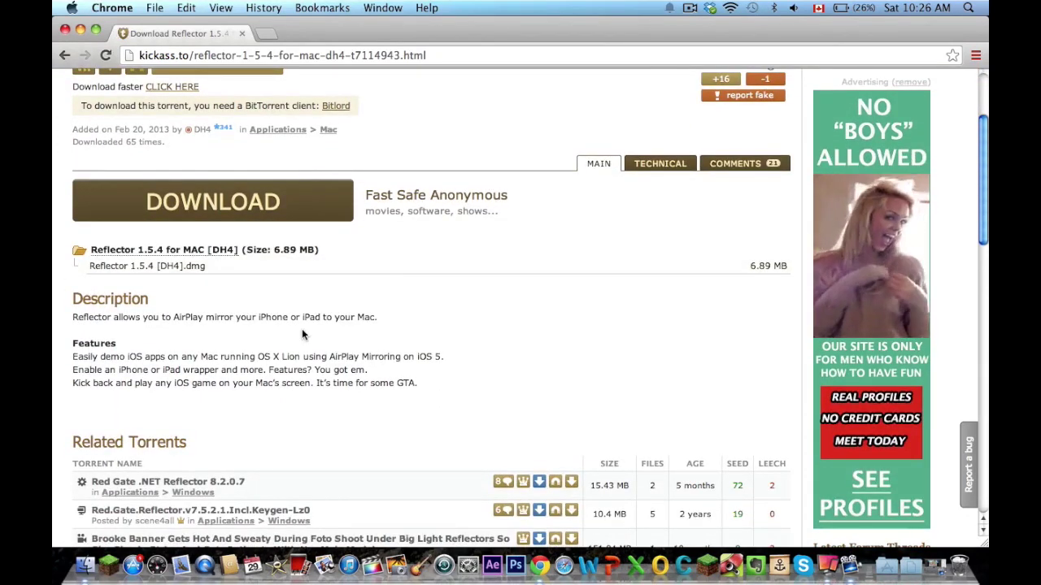
scroll(302, 327, "up", 5)
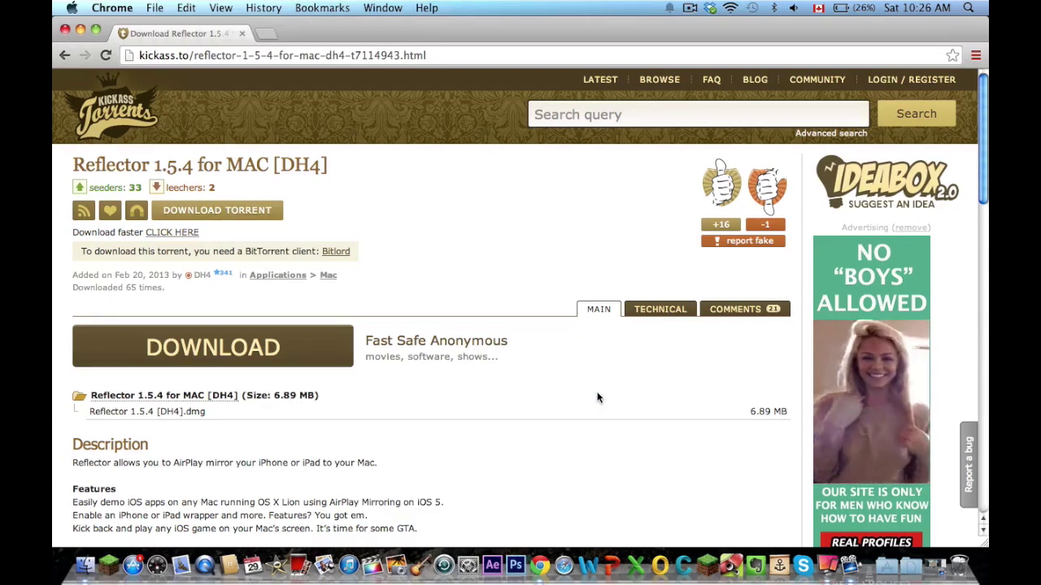
- Open a new browser tab and check the installed applications for uTorrent
left_click(268, 33)
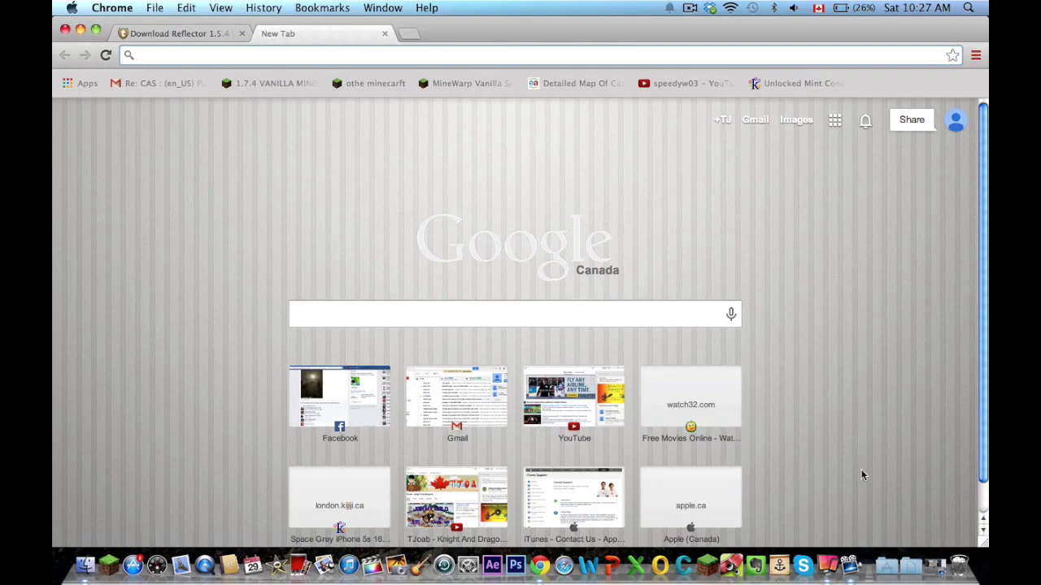
left_click(886, 565)
scroll(797, 297, "down", 10)
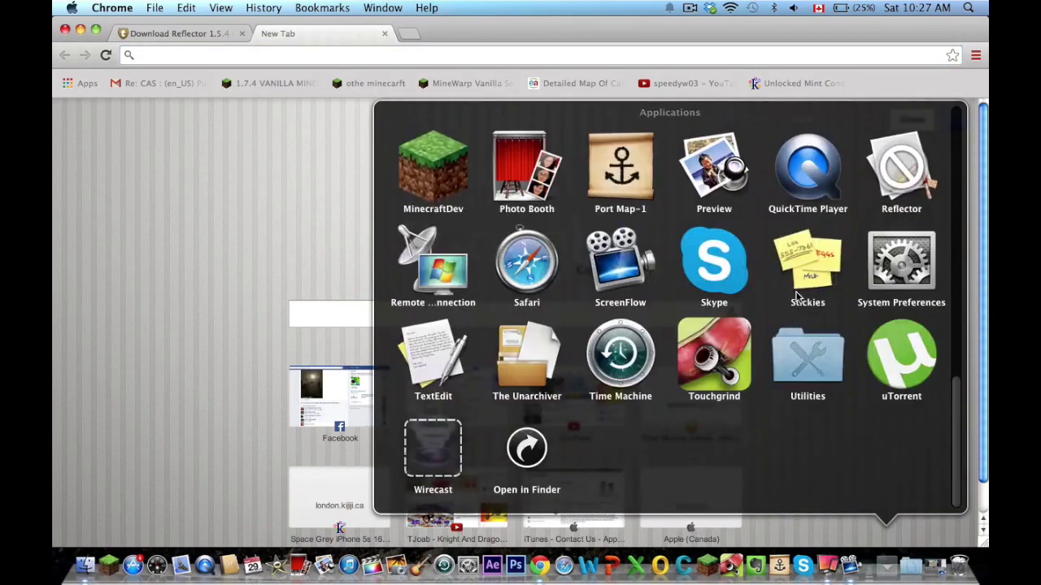
left_click(208, 256)
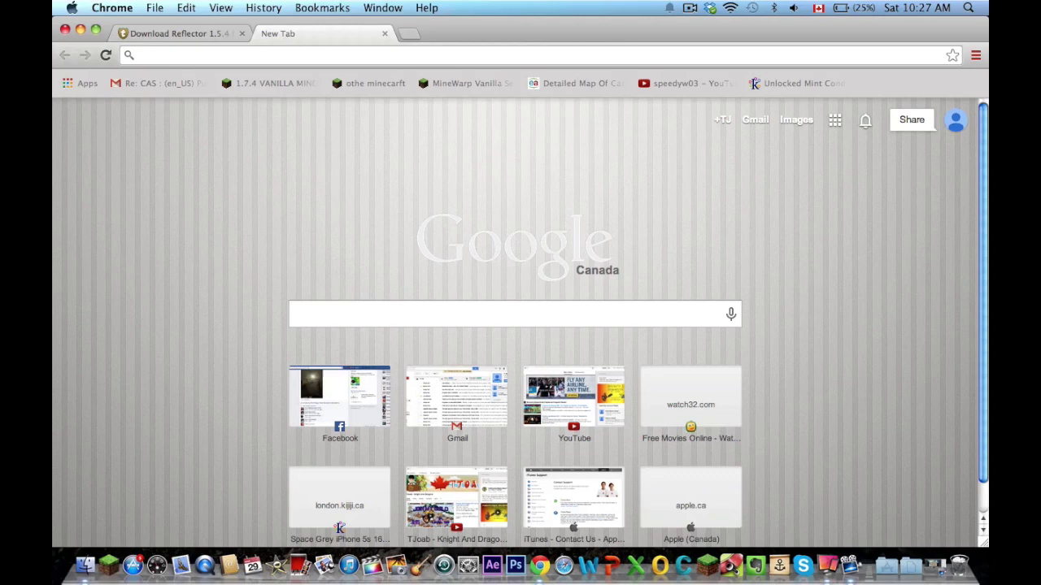
- Search Google for "utorrent", view the download page on utorrent.com and close its tab
left_click(234, 54)
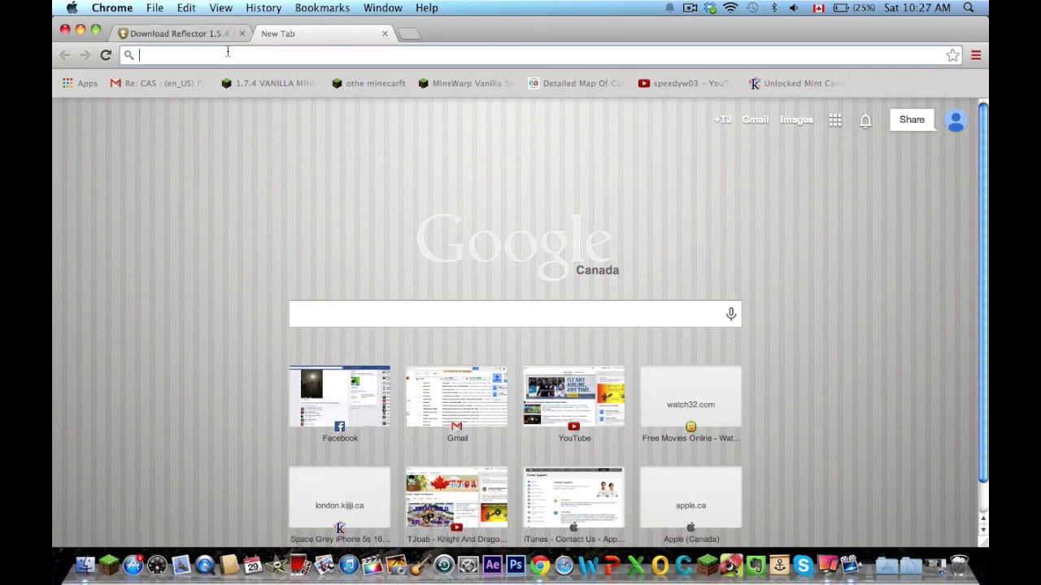
type("utoo")
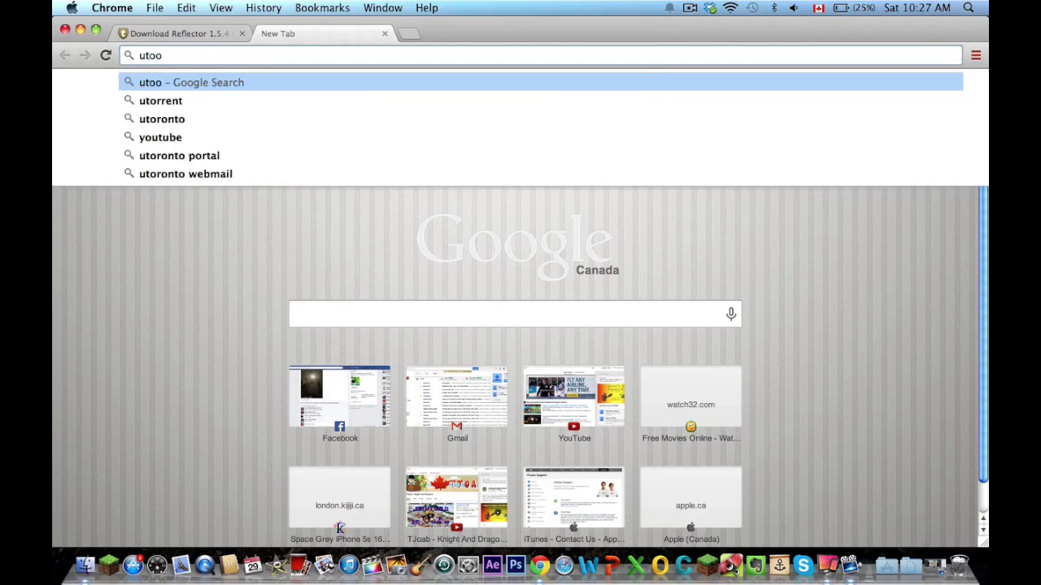
key("Down")
key("Return")
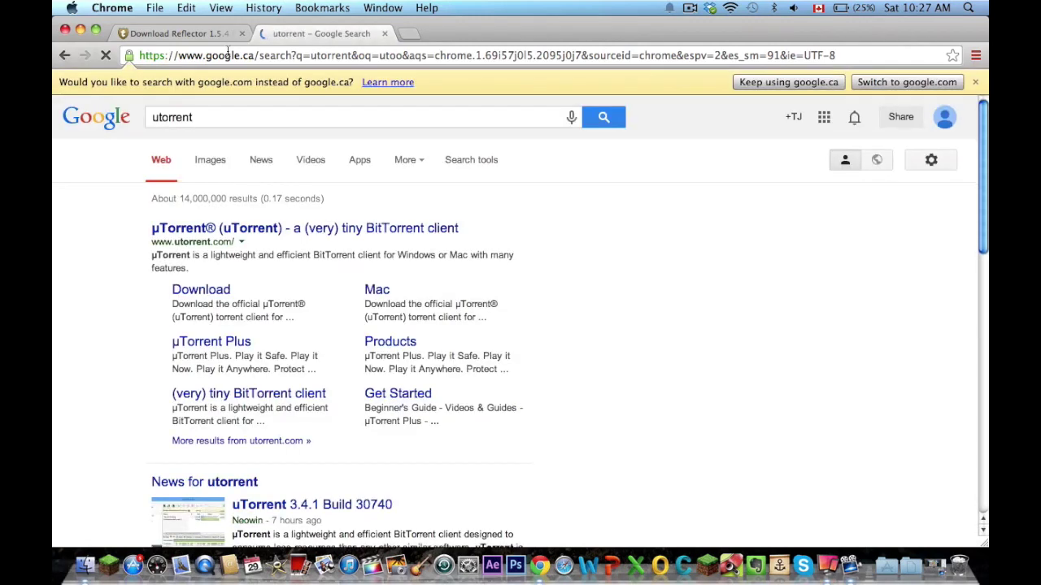
left_click(269, 230)
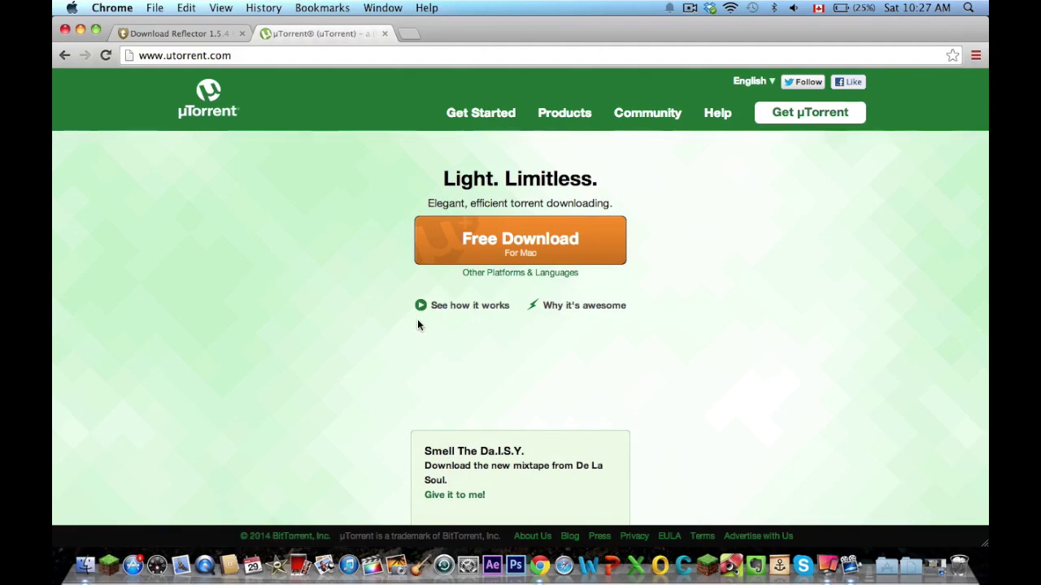
left_click(385, 34)
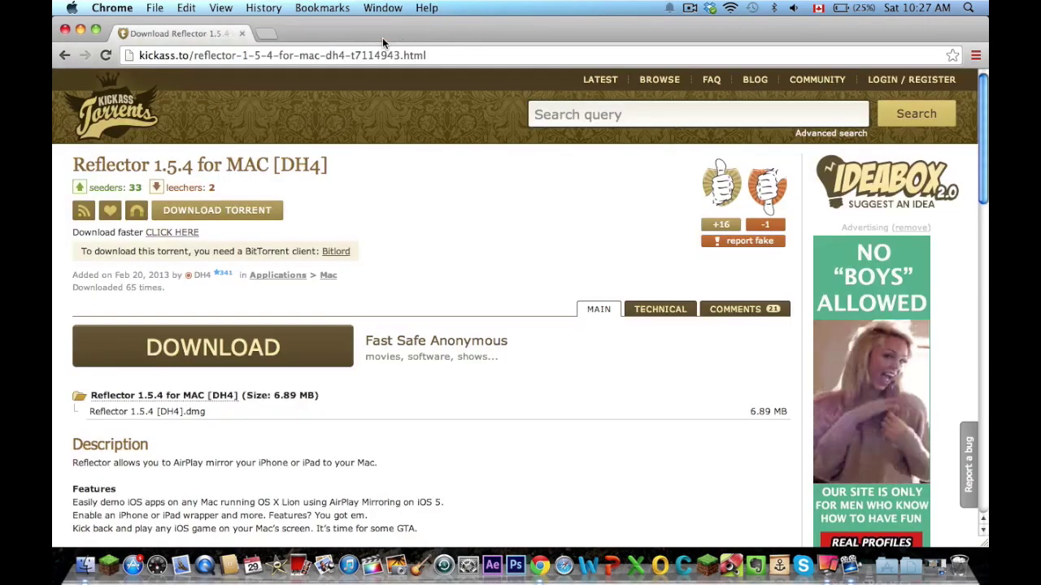
- Download the Reflector 1.5.4 torrent file, place it on the desktop and close the torrent page
left_click(243, 213)
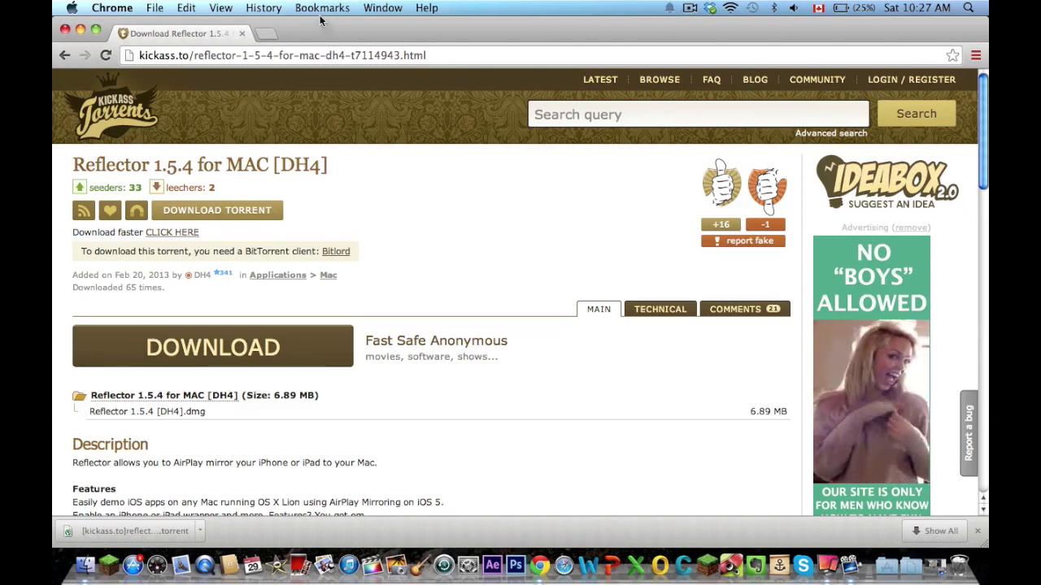
left_click_drag(319, 30, 386, 30)
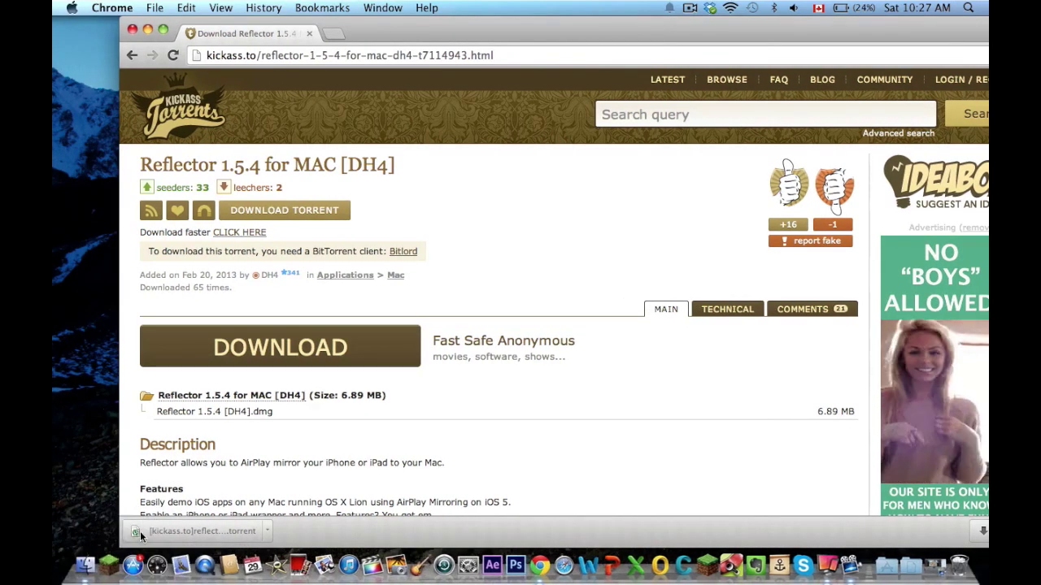
left_click_drag(140, 532, 112, 386)
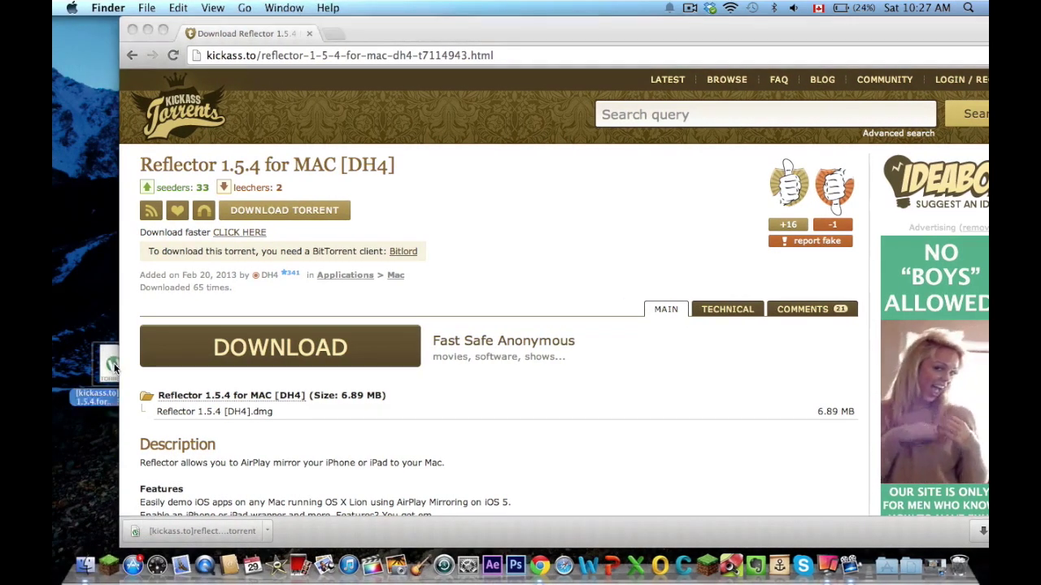
left_click(310, 34)
left_click(285, 291)
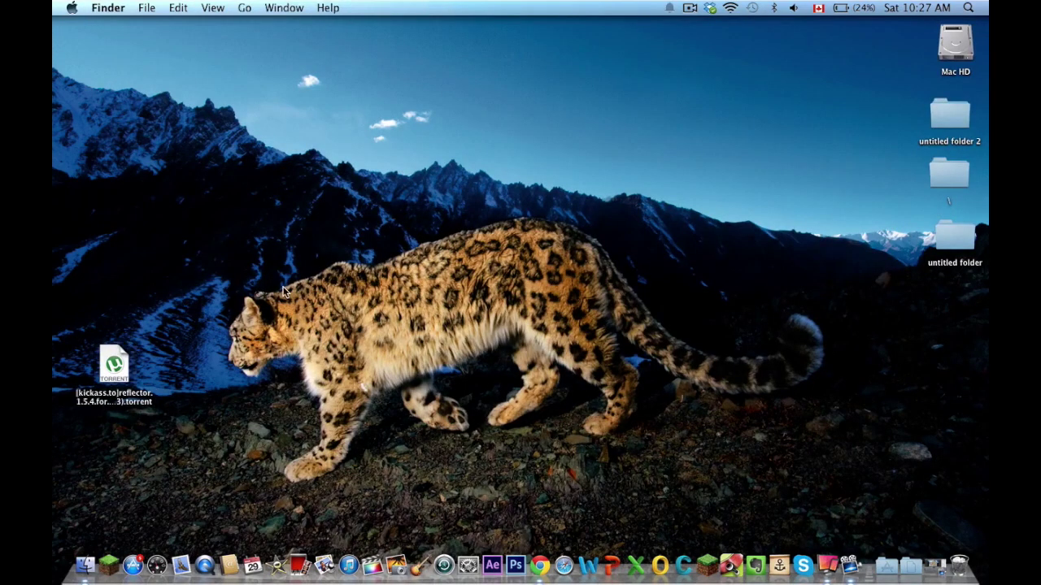
- Open the desktop's Reflector torrent file in uTorrent and decline loading the trackers from it
left_click_drag(128, 372, 525, 306)
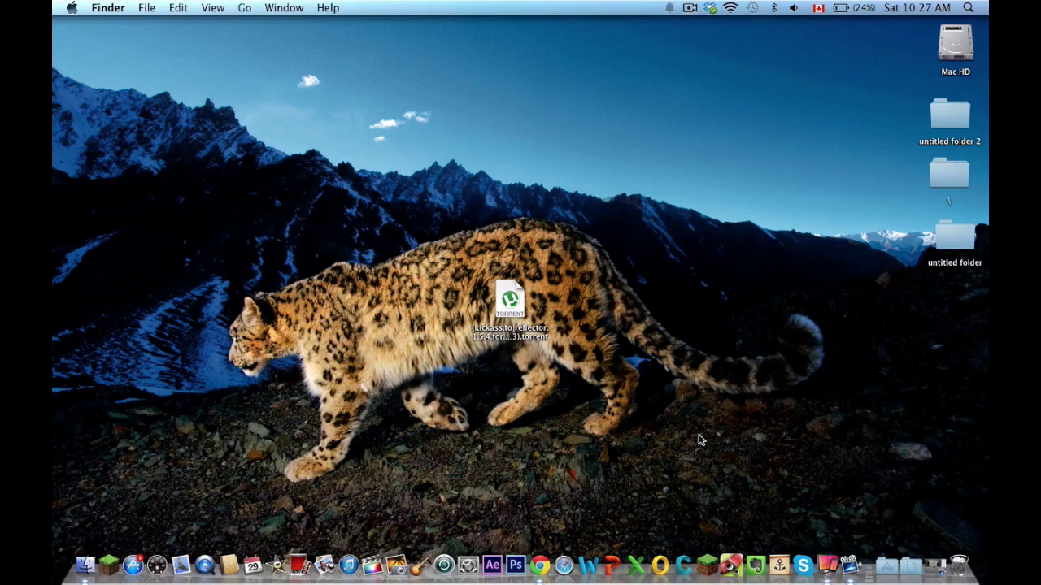
double_click(517, 301)
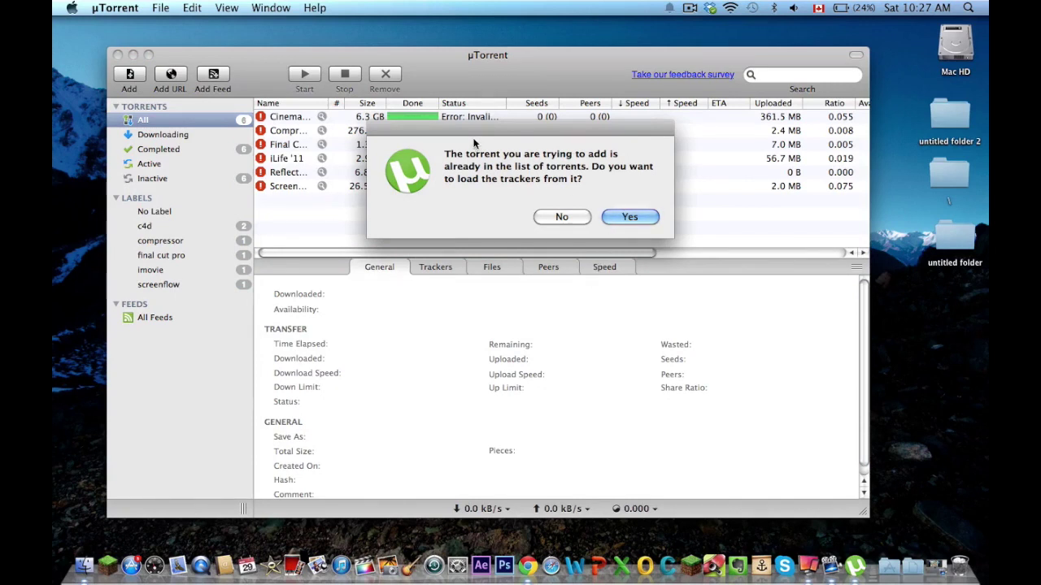
left_click_drag(474, 144, 513, 180)
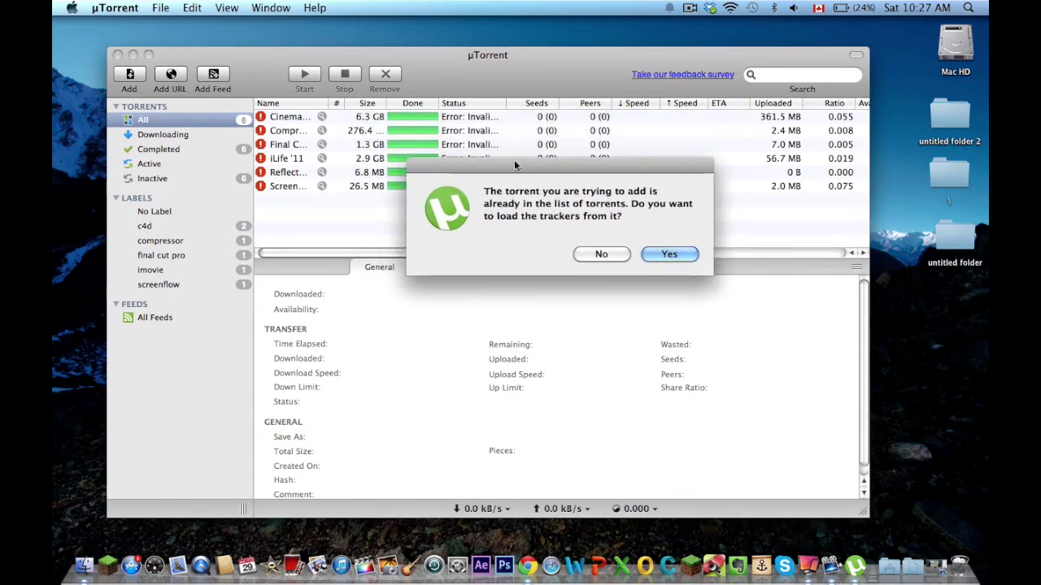
left_click(614, 256)
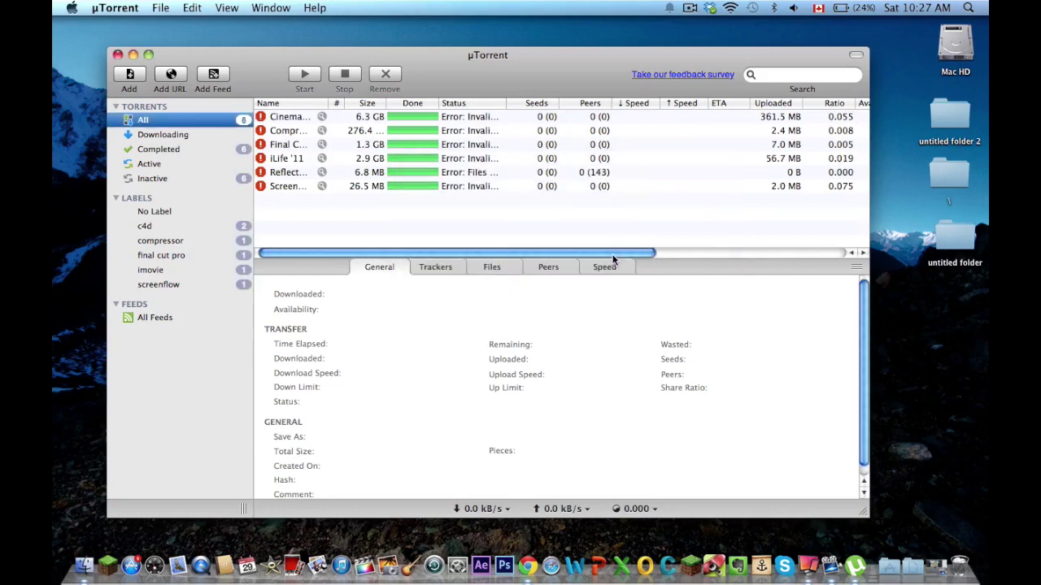
- Remove the existing Reflector entry from the uTorrent list and close the uTorrent window
left_click(298, 172)
left_click(386, 82)
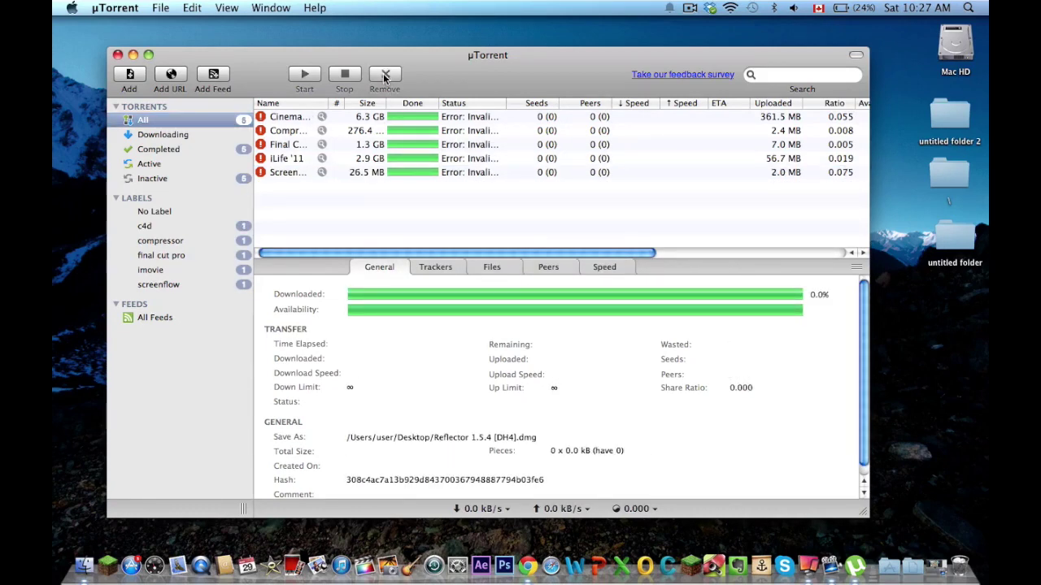
left_click(117, 55)
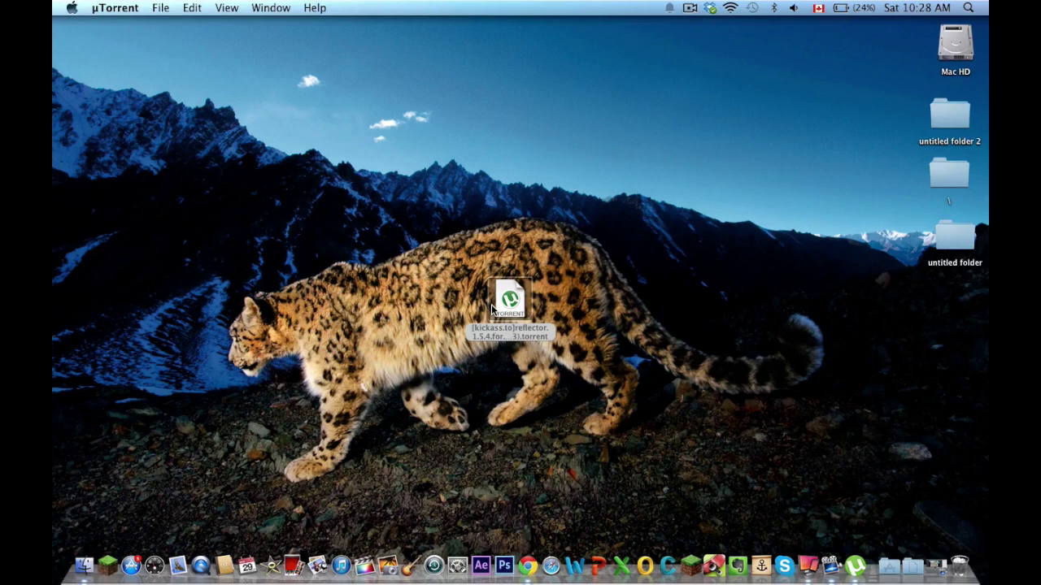
- Add the Reflector torrent file to uTorrent again, saving to /Users/user/Desktop with the label Reflector
left_click(492, 308)
double_click(510, 302)
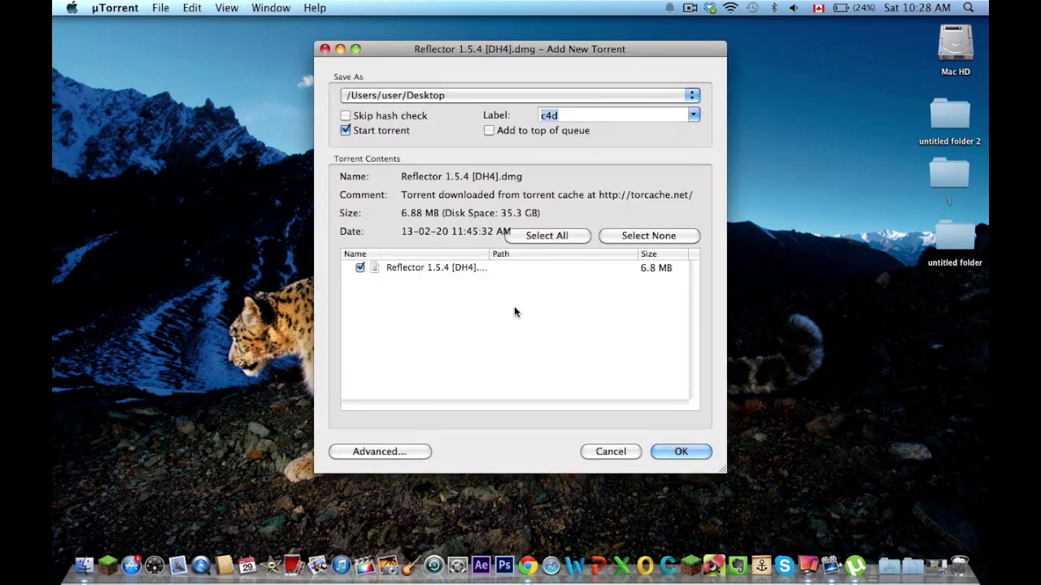
left_click(410, 95)
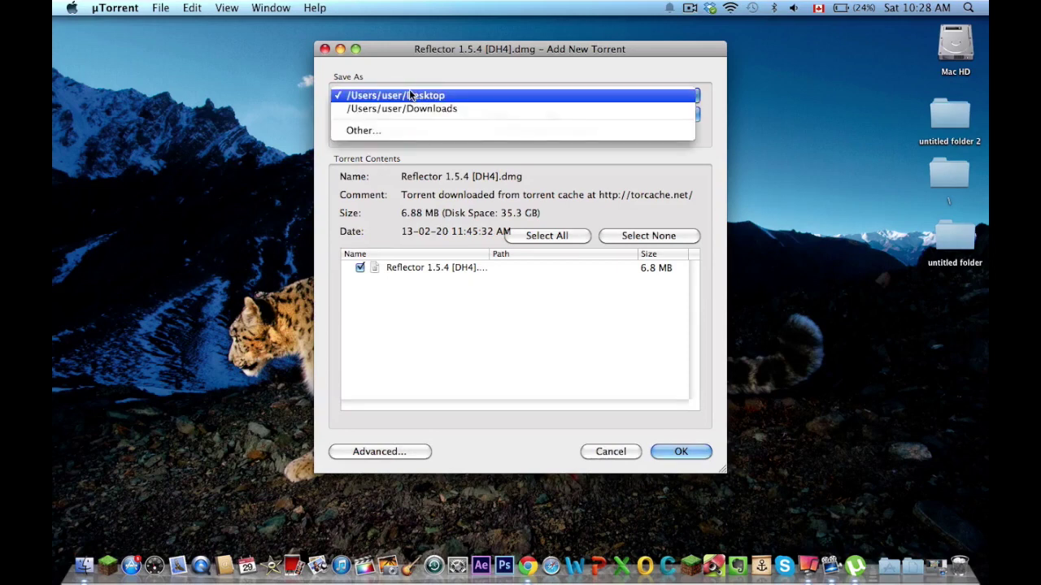
left_click(459, 96)
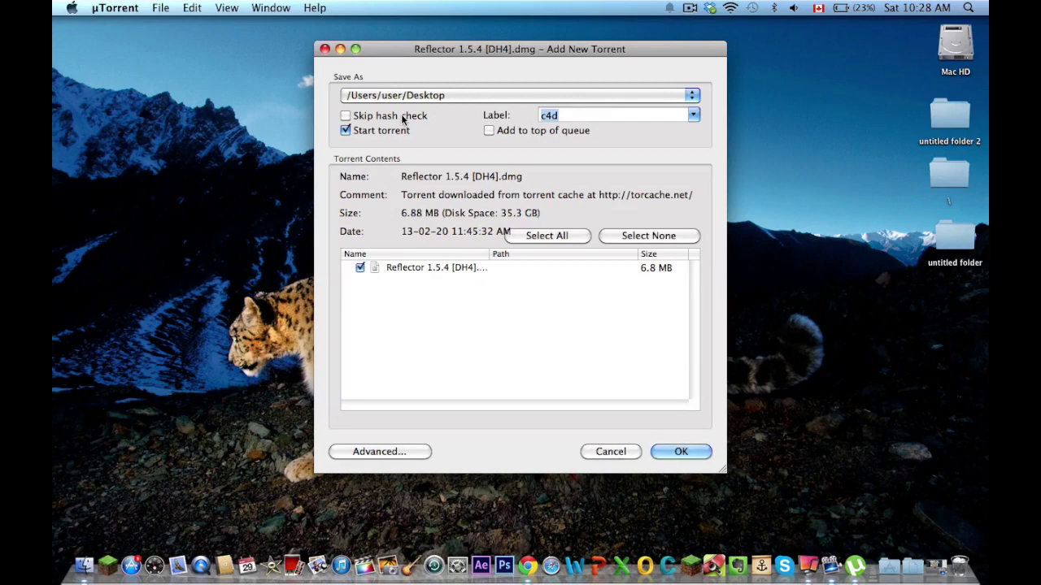
type("Reflector")
left_click(672, 460)
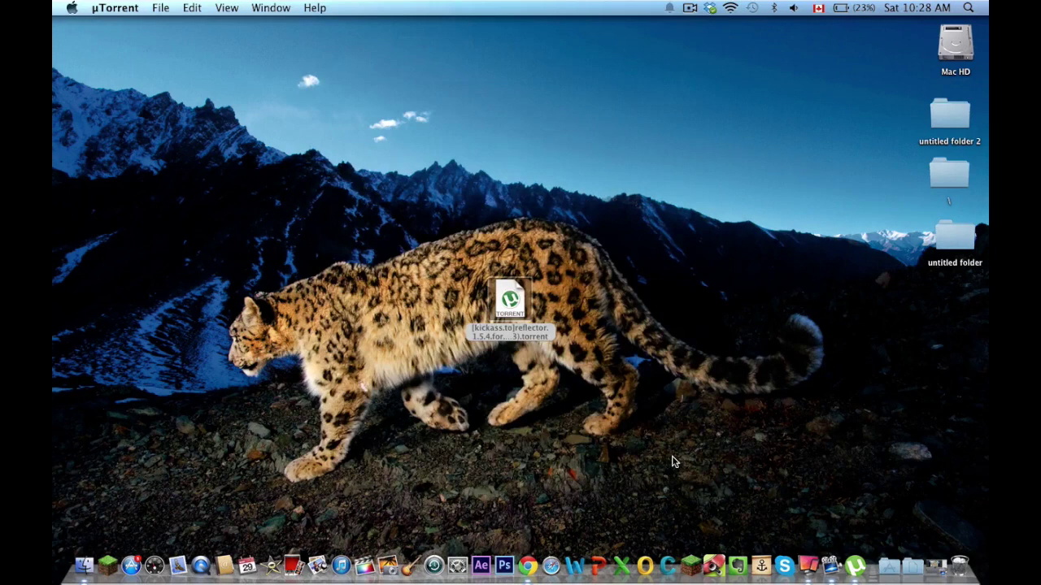
- Check the Reflector torrent's download progress in uTorrent and move the Reflector 1.5.4 [DH4].dmg file nearer the desktop's centre
left_click(852, 557)
left_click(280, 174)
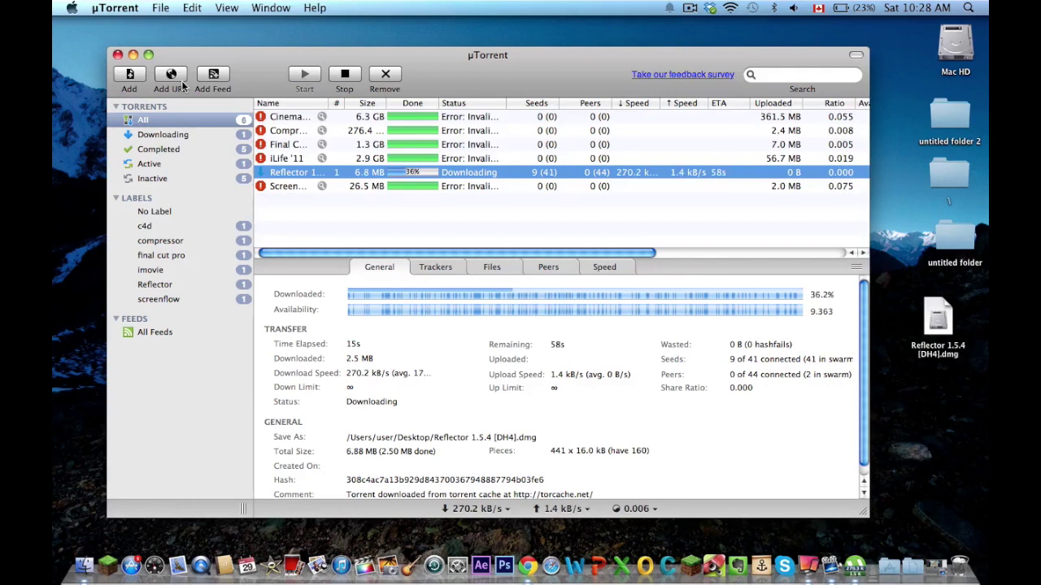
left_click(117, 55)
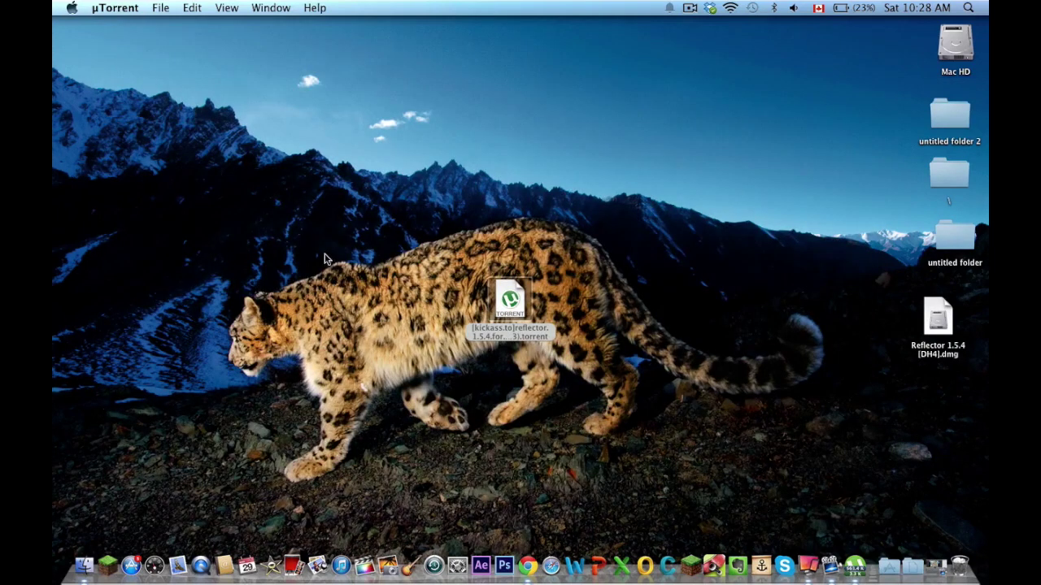
left_click_drag(937, 326, 698, 265)
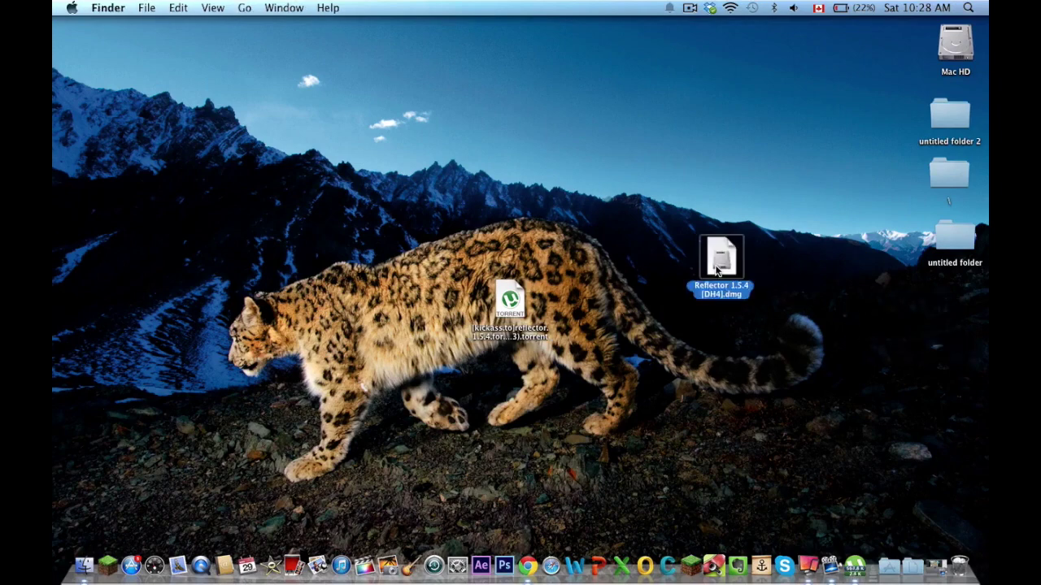
- Reveal the downloaded Reflector file in Finder from the uTorrent list and close both windows
left_click(830, 559)
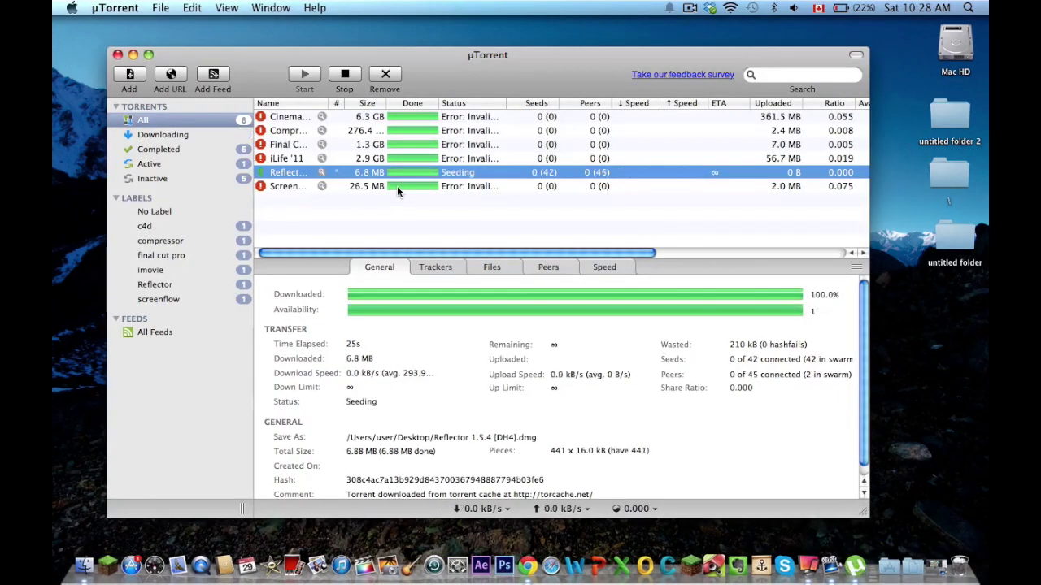
left_click(325, 186)
left_click(322, 173)
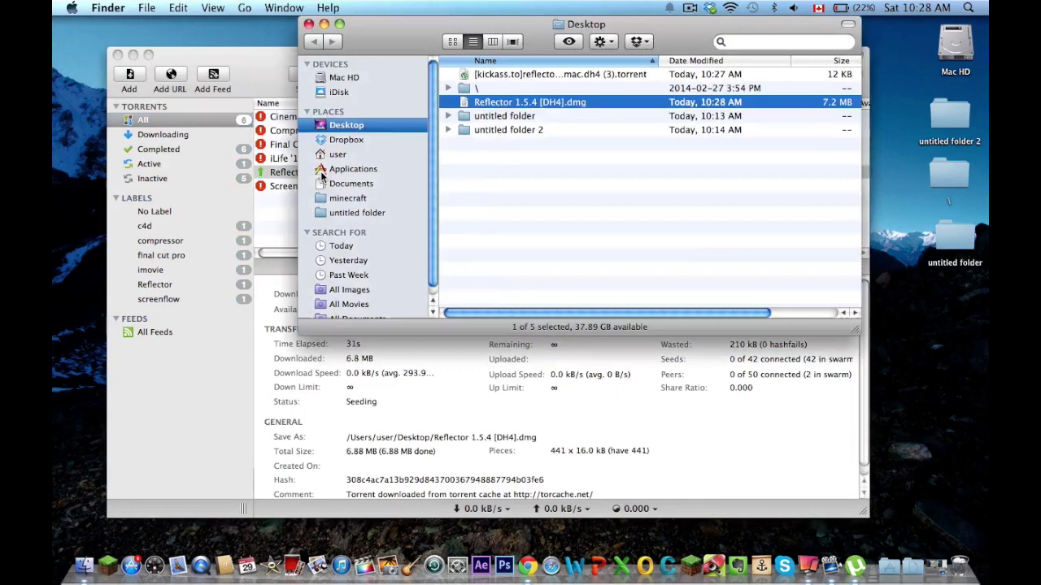
left_click(309, 24)
left_click(117, 55)
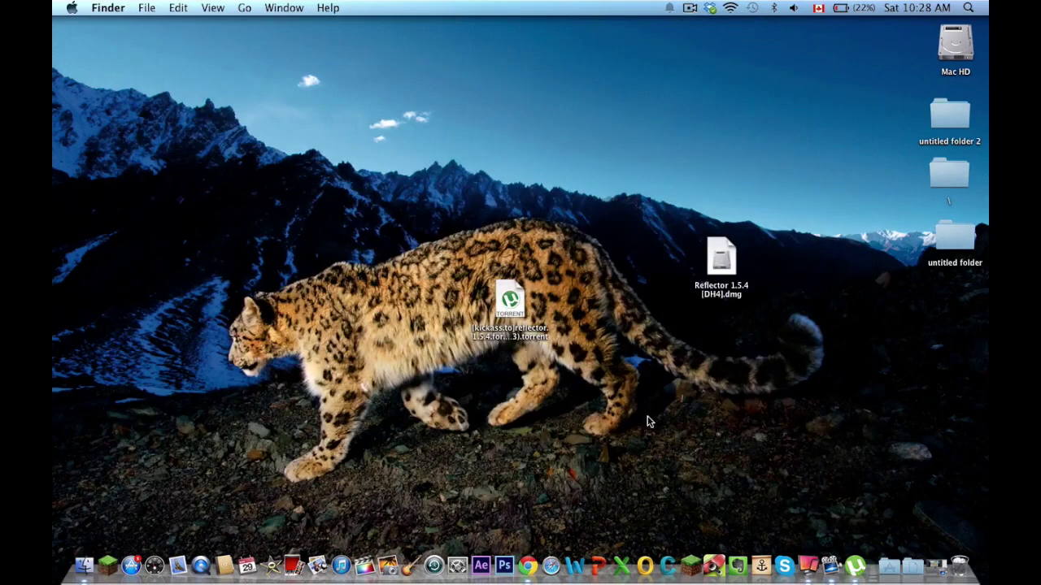
- Move the torrent file aside, mount Reflector 1.5.4 [DH4].dmg and place the mounted volume's icon above its window
left_click_drag(517, 317, 137, 148)
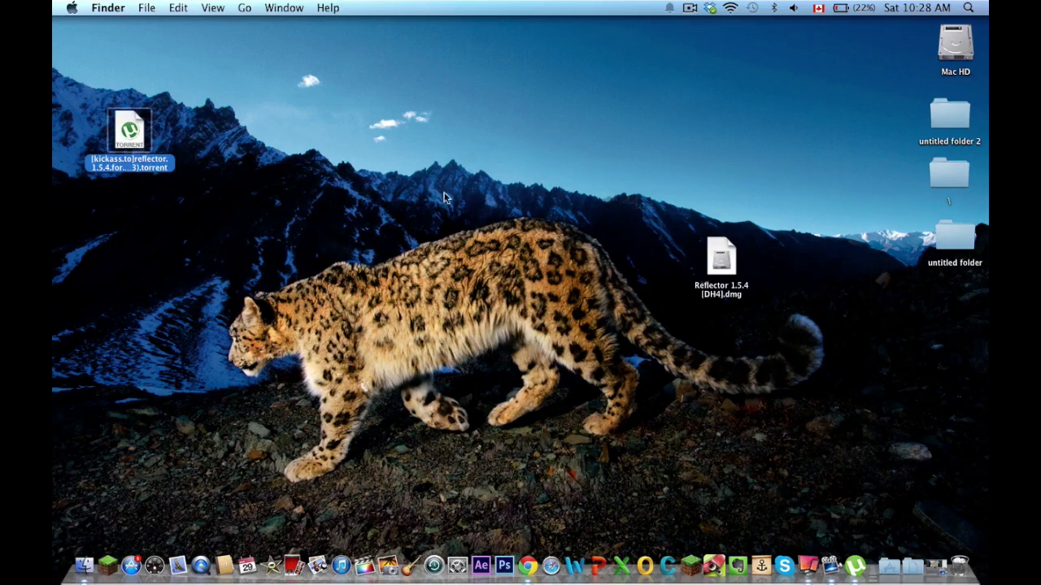
double_click(722, 267)
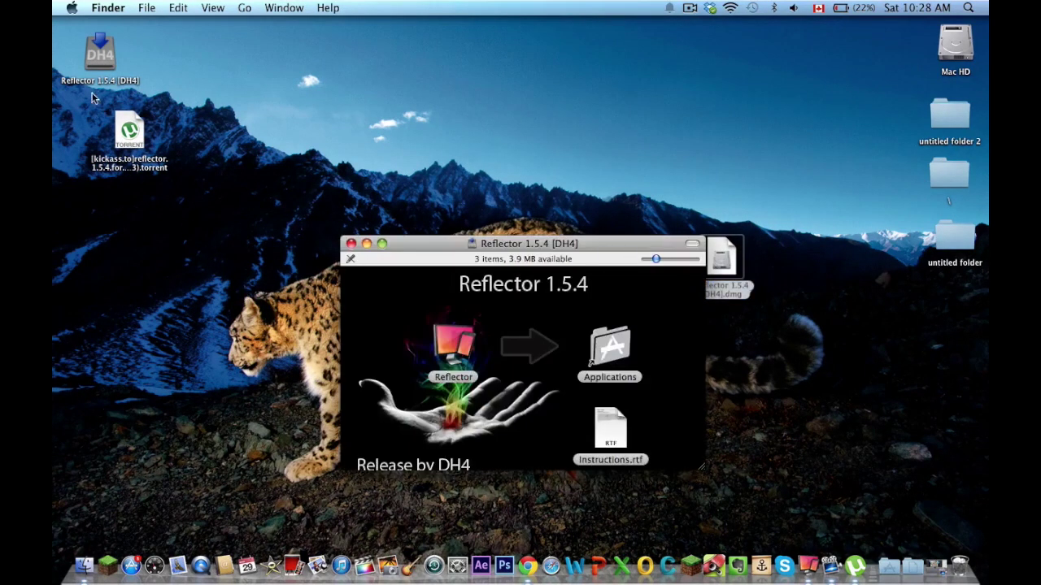
left_click_drag(92, 51, 372, 121)
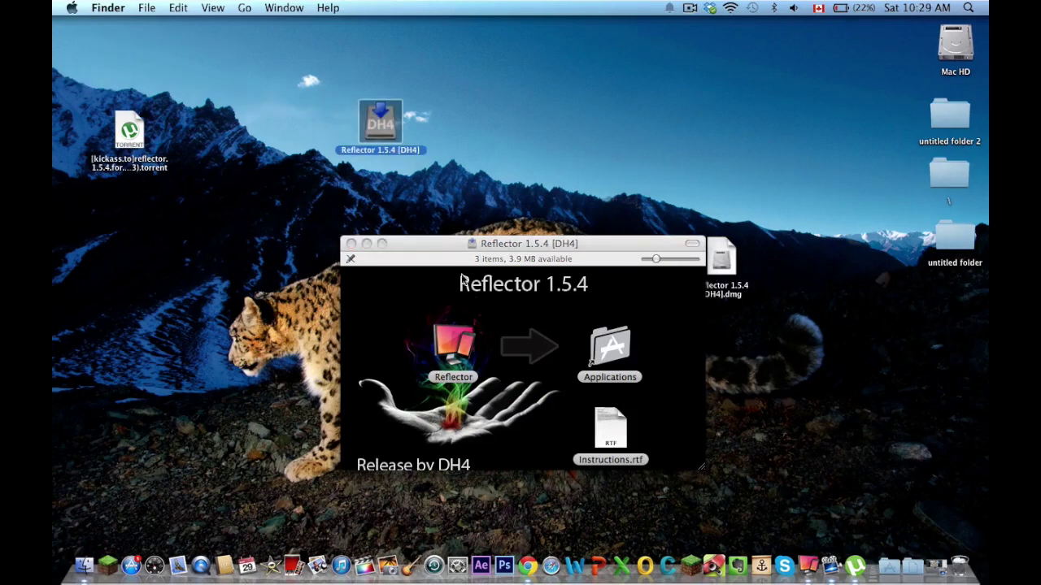
left_click(493, 250)
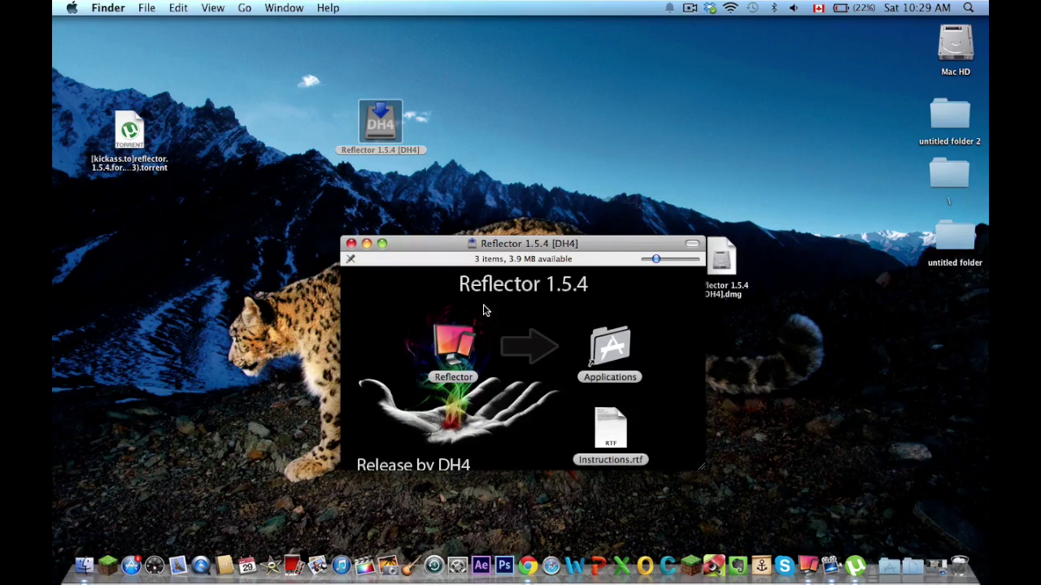
- Try to copy the Reflector app towards the Applications folder and close the disk image window
left_click(452, 346)
left_click_drag(447, 344, 506, 341)
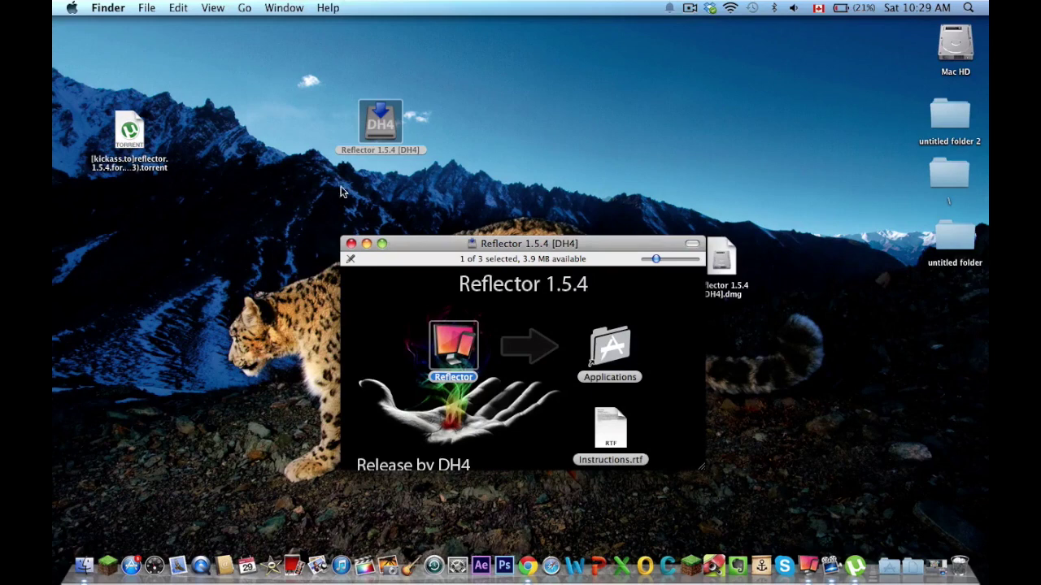
left_click(351, 244)
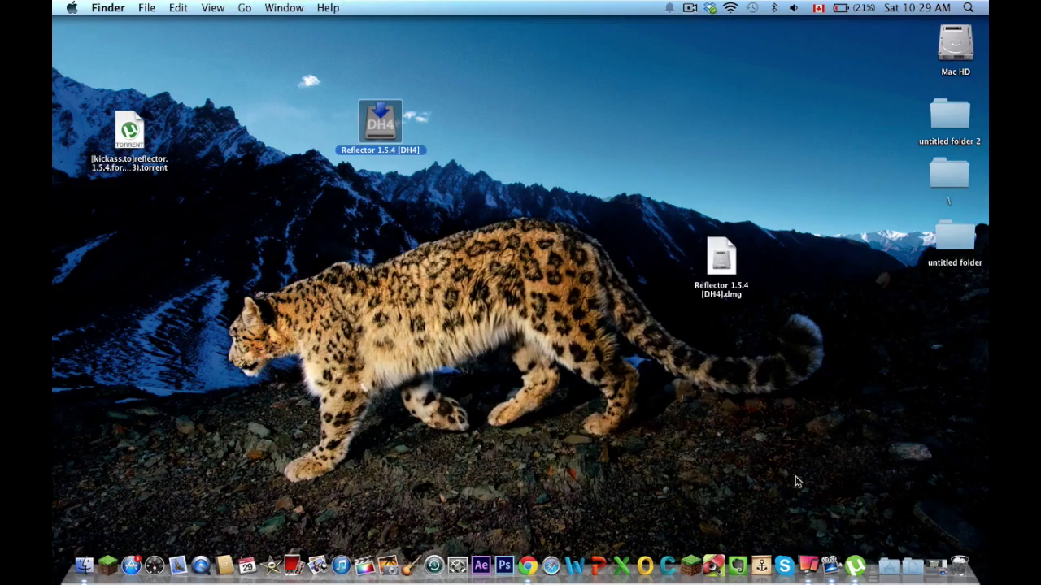
- Open Instructions.rtf from the mounted Reflector 1.5.4 [DH4] volume, select the license key text and close the document
left_click(807, 562)
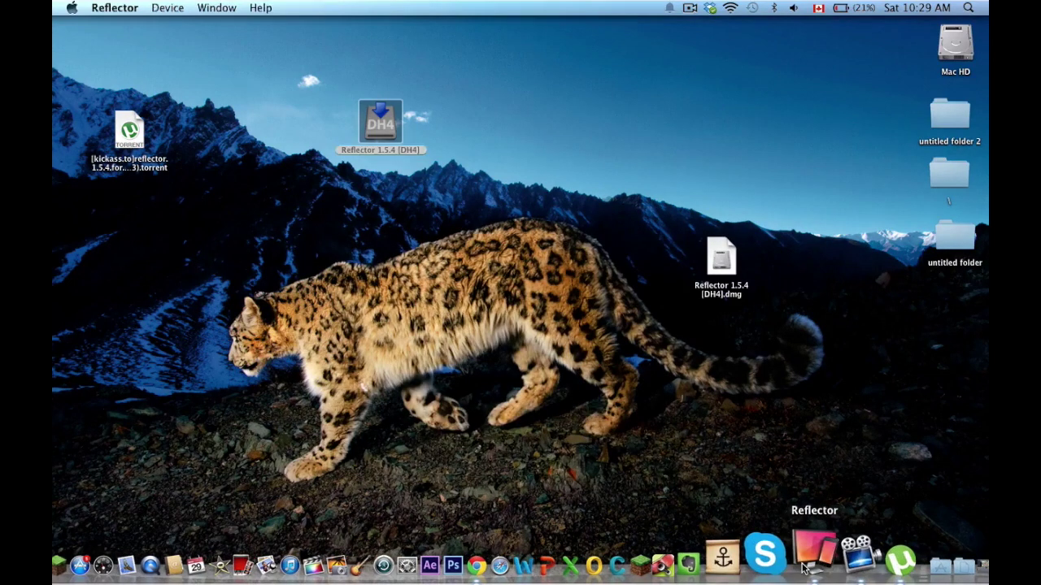
double_click(380, 120)
double_click(616, 439)
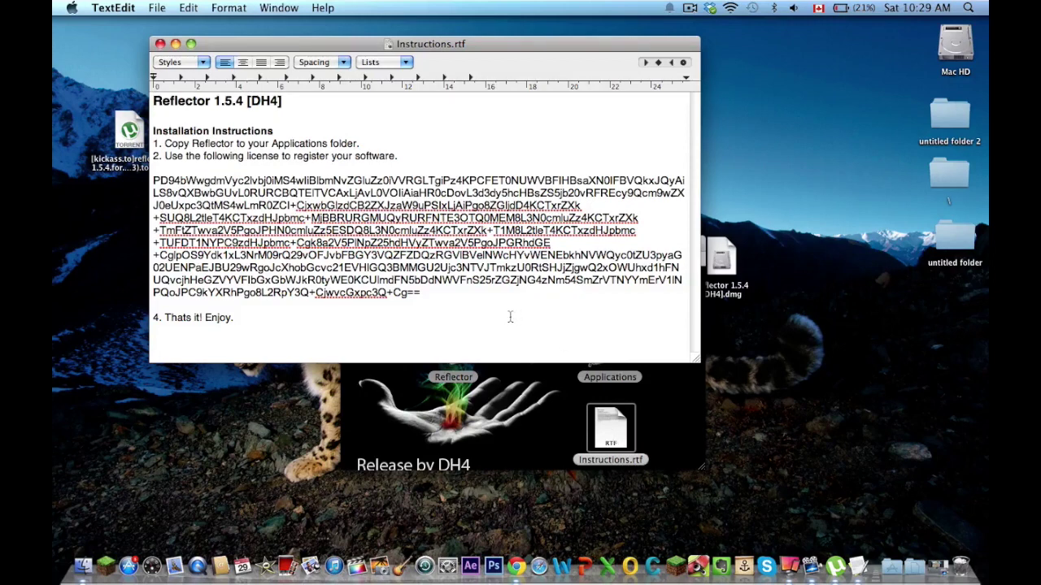
left_click_drag(423, 294, 151, 180)
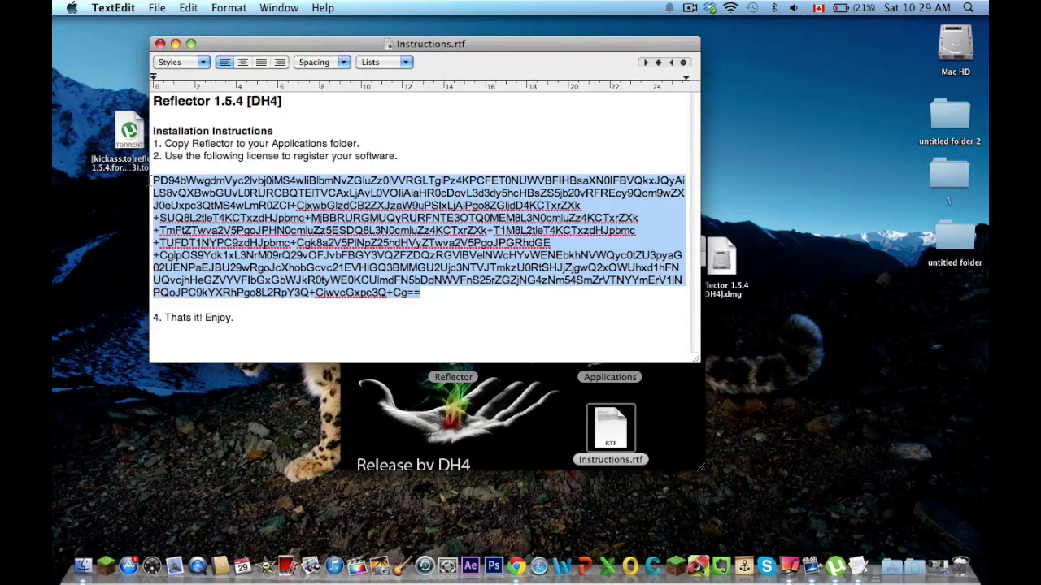
left_click(830, 368)
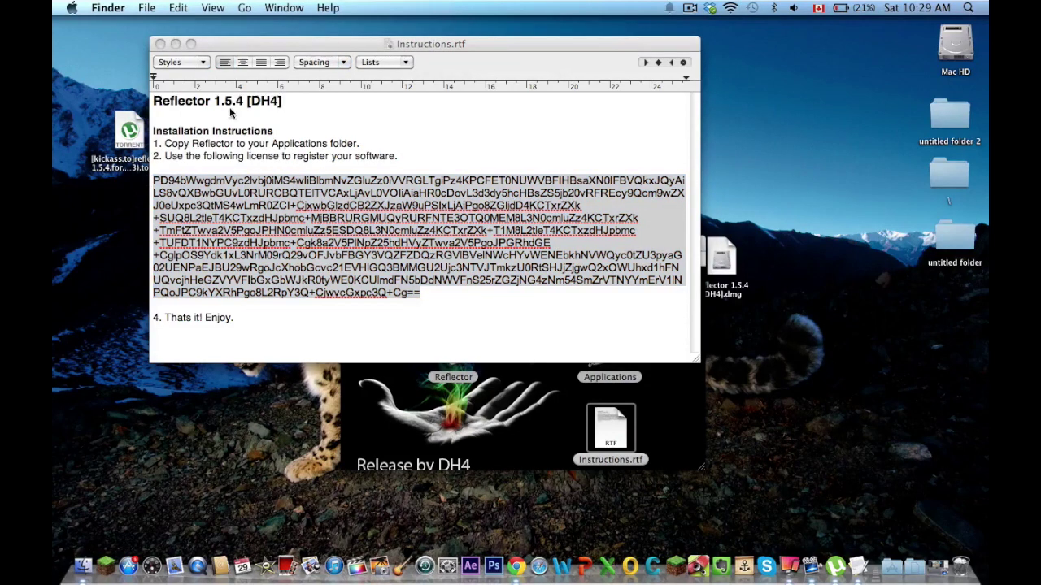
left_click(160, 44)
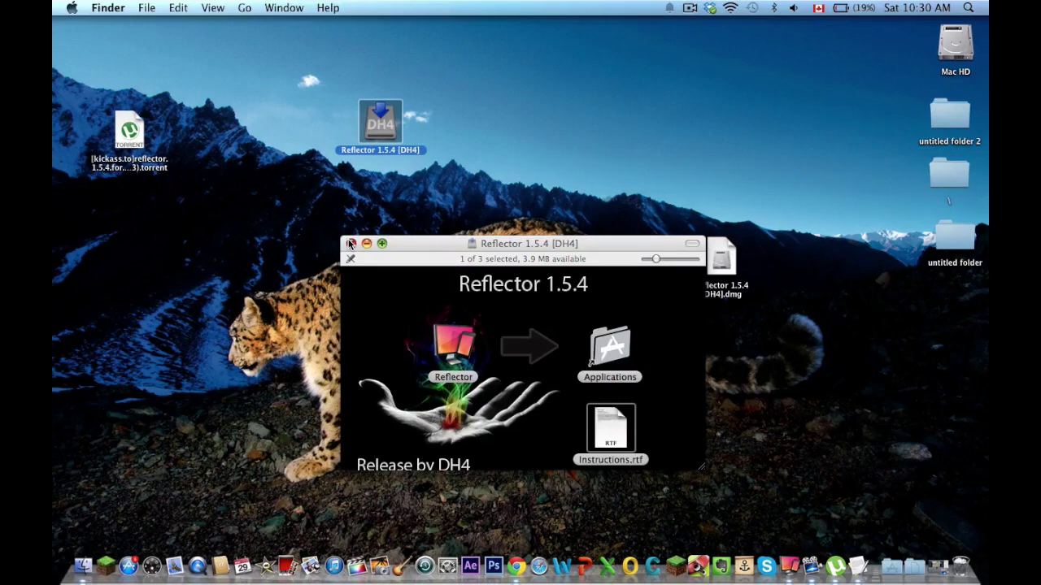
- Close the disk image window and move the Reflector volume and .dmg file beside the torrent file on the desktop
left_click(351, 244)
left_click_drag(380, 126, 118, 54)
left_click_drag(721, 258, 77, 175)
- Switch to Reflector to view the mirrored iPad's AirPlay options, dismiss the battery warning and reposition the mirror window
left_click(790, 553)
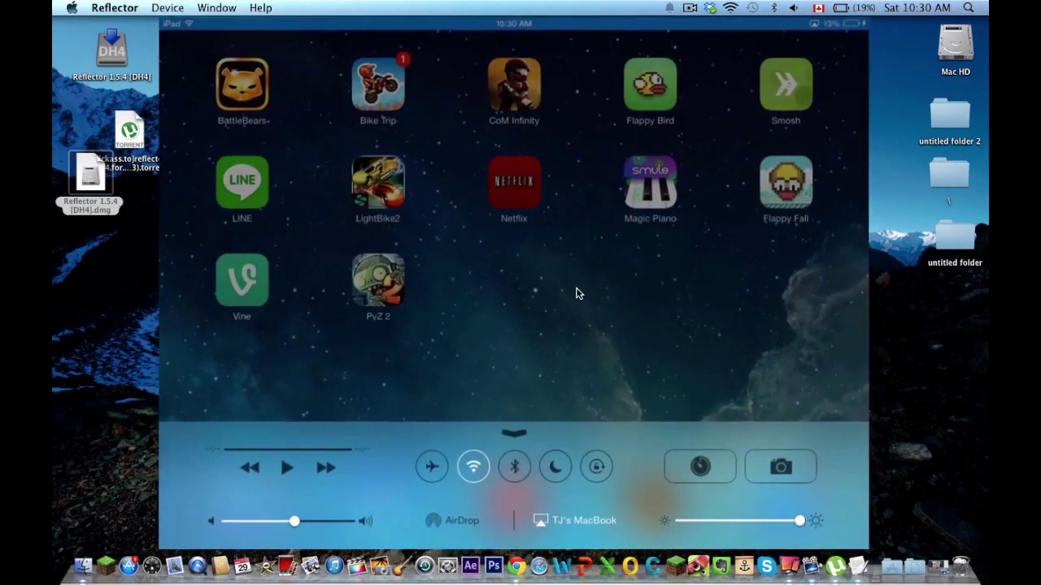
right_click(978, 367)
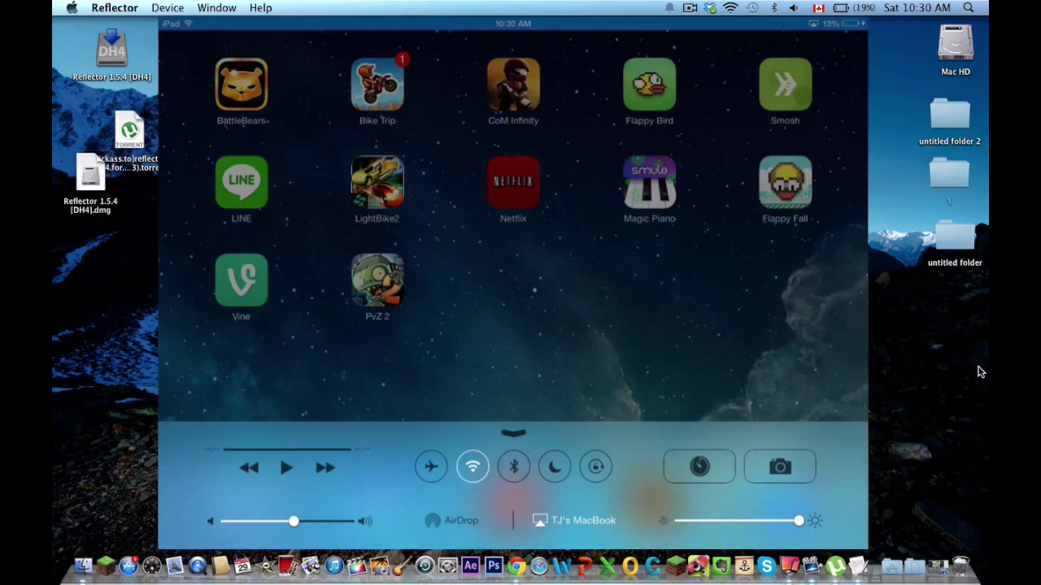
left_click(922, 323)
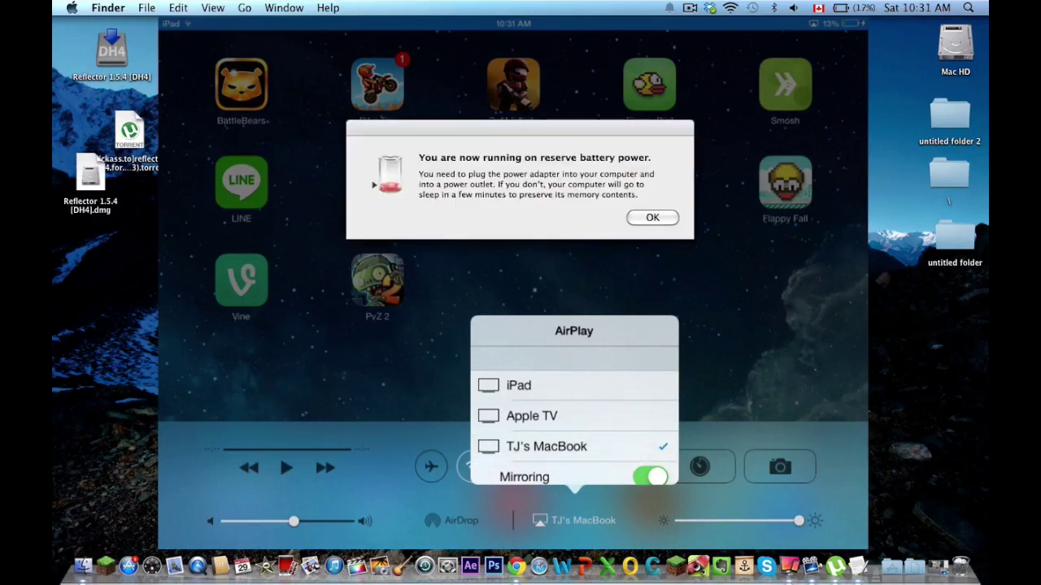
left_click(669, 216)
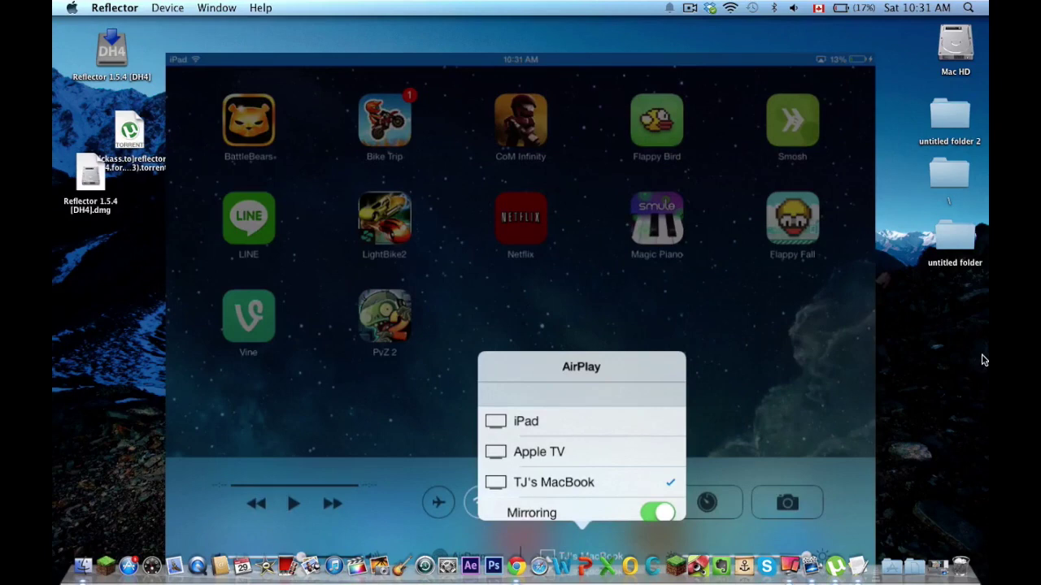
left_click_drag(801, 295, 800, 234)
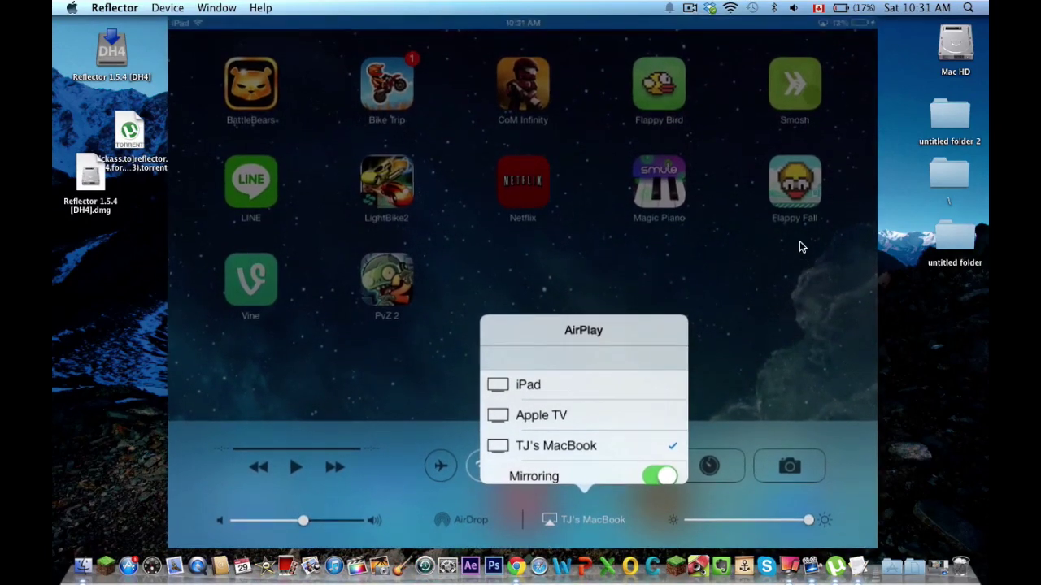
left_click(799, 241)
left_click(799, 241)
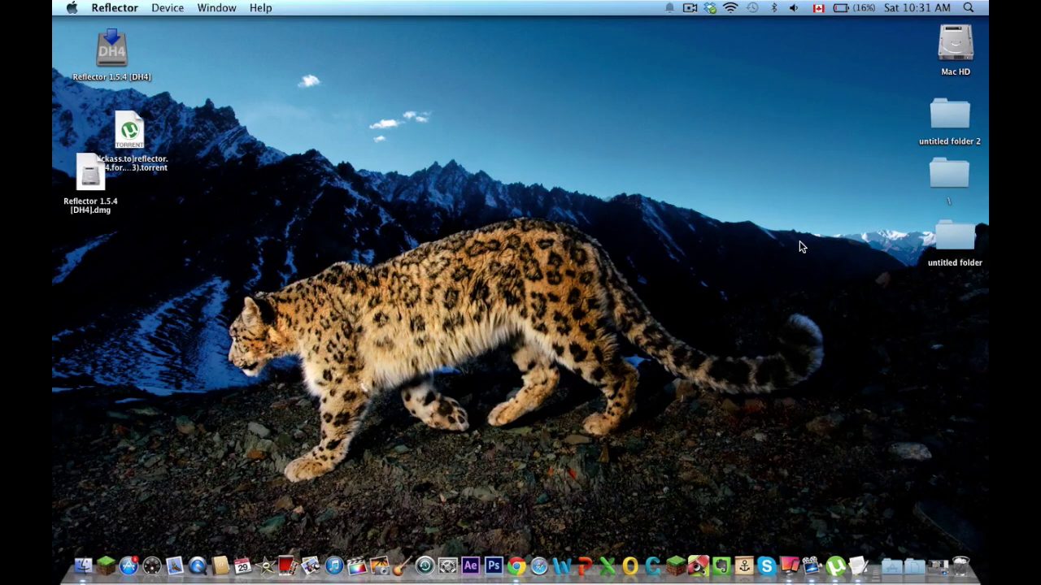
- Switch to QuickTime Player, bring up a new screen recording window and close it
left_click(188, 553)
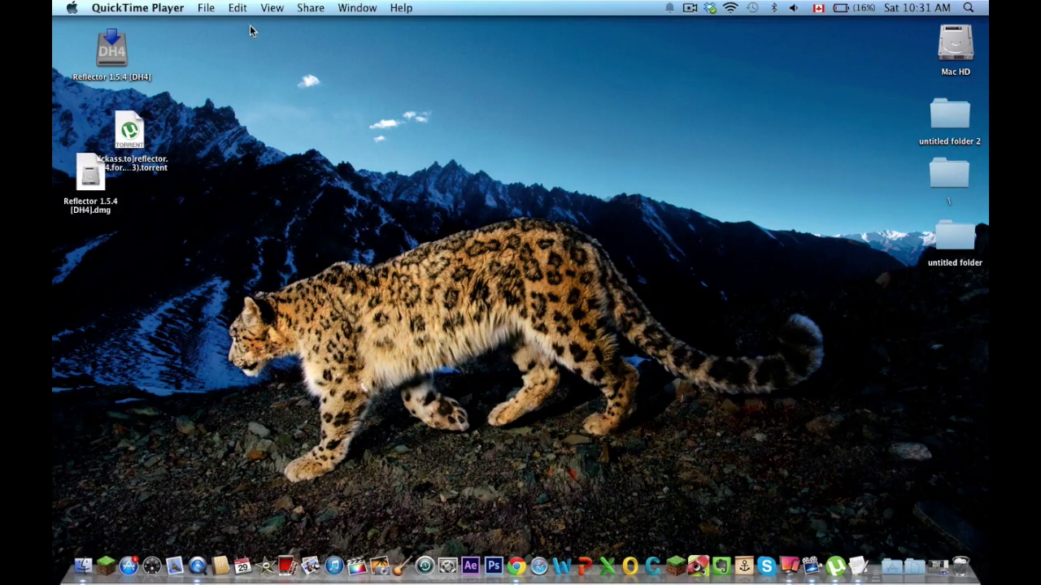
left_click(207, 7)
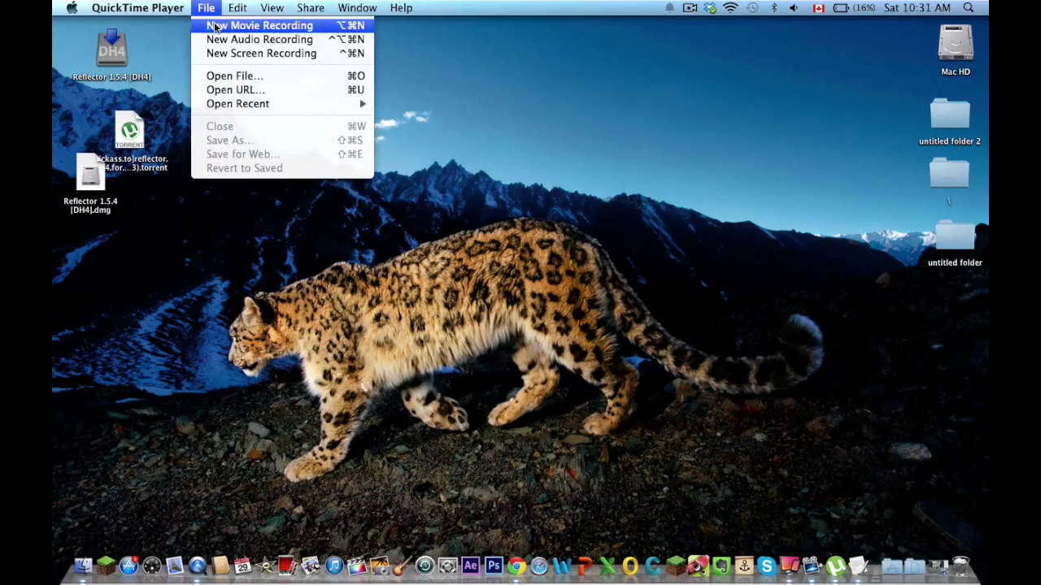
left_click(224, 54)
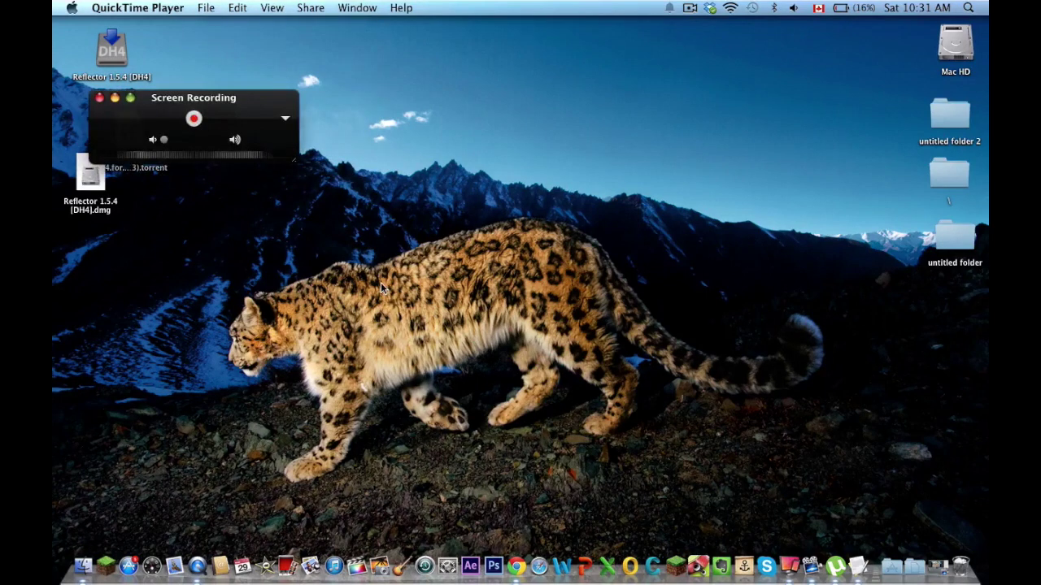
left_click(194, 118)
left_click(99, 98)
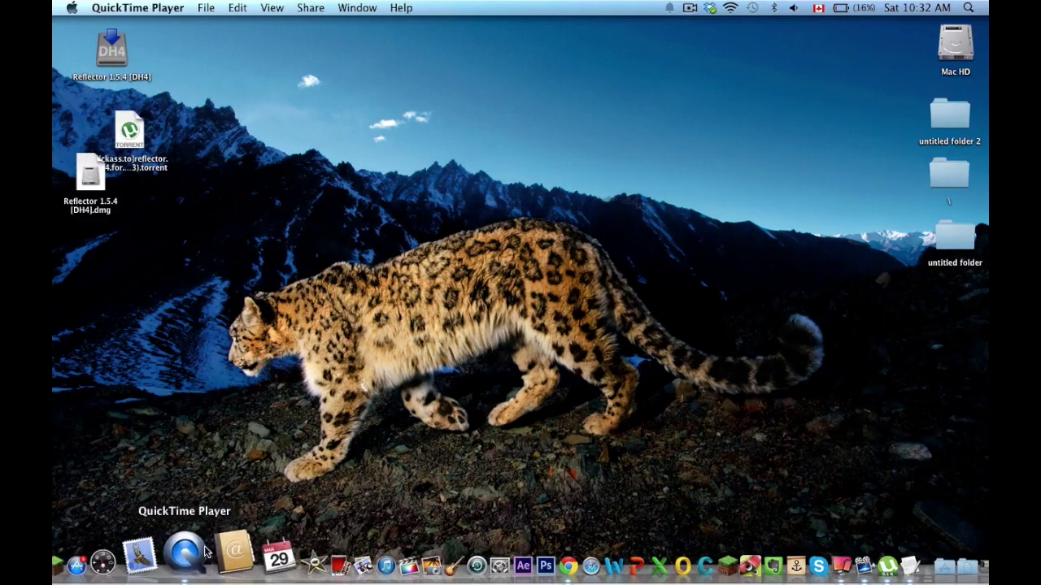
right_click(205, 552)
left_click(217, 505)
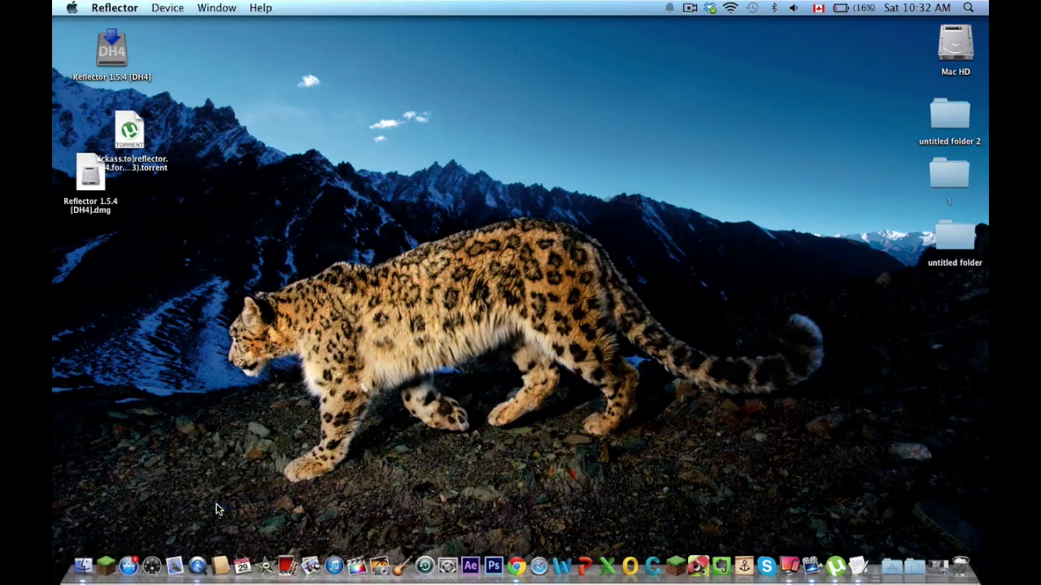